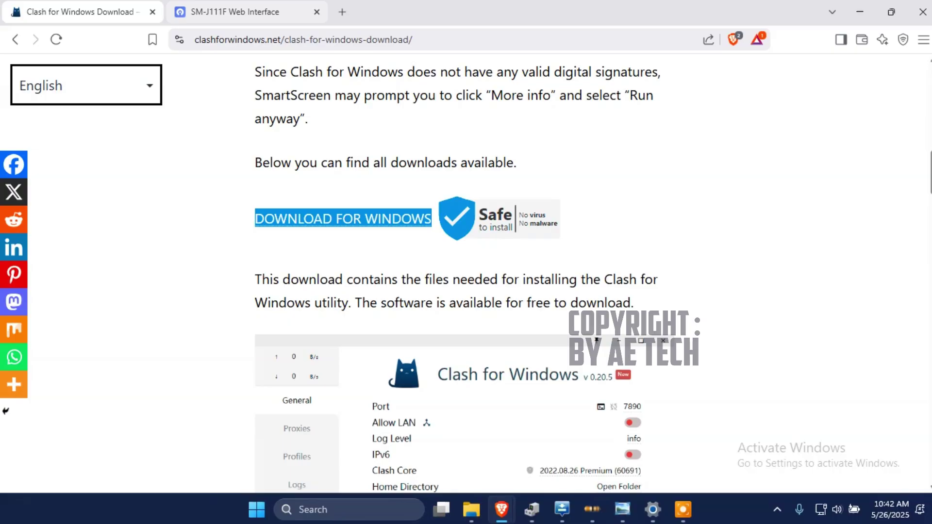
# Reload the SM-J111F web interface and read through the Box For Root log entries.
pyautogui.hotkey('ctrl', 'Tab')
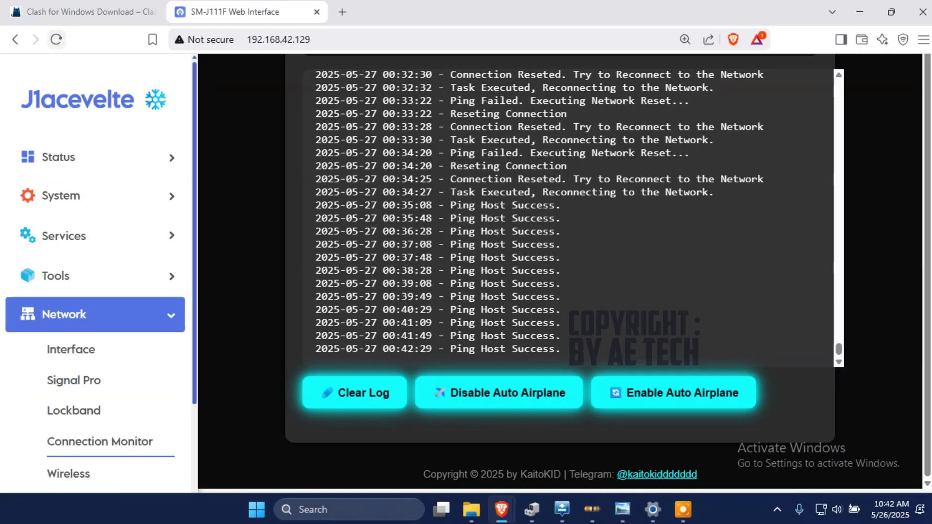
pyautogui.press('F5')
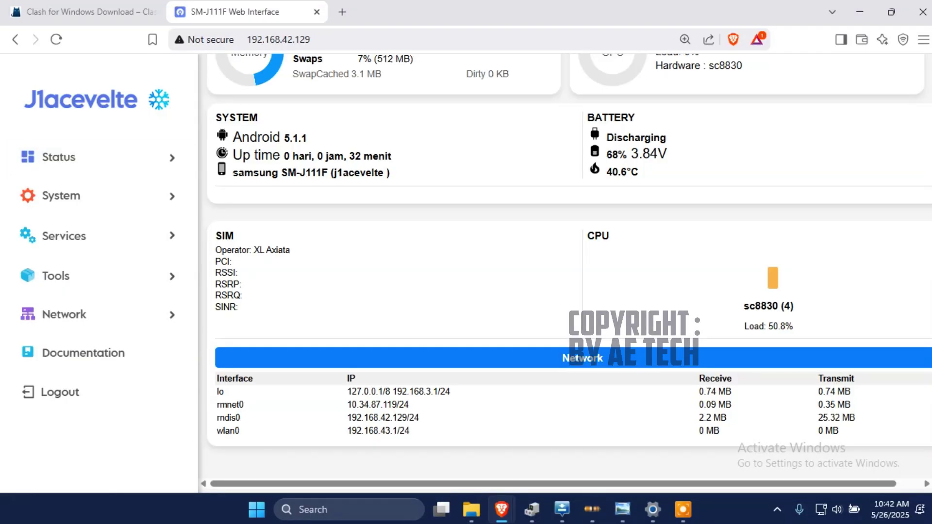
pyautogui.scroll(3, 563, 272)
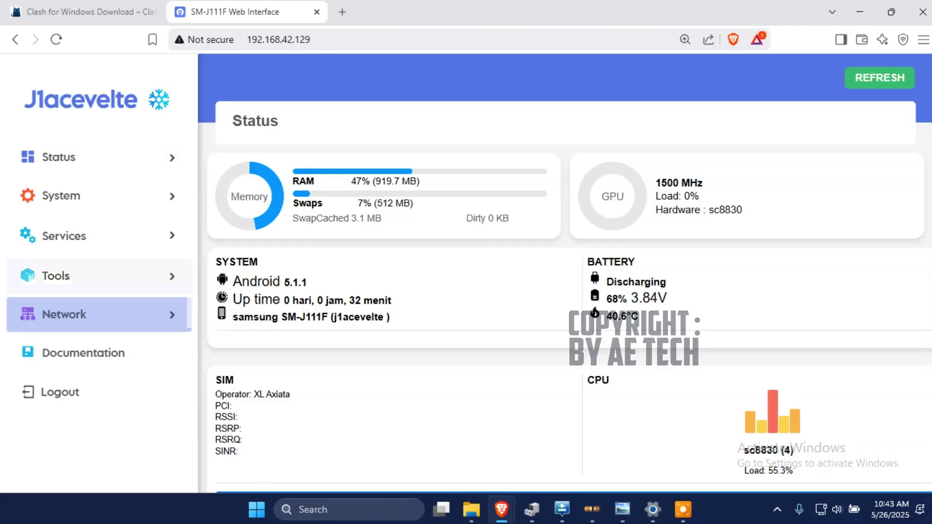
pyautogui.click(64, 235)
pyautogui.click(56, 399)
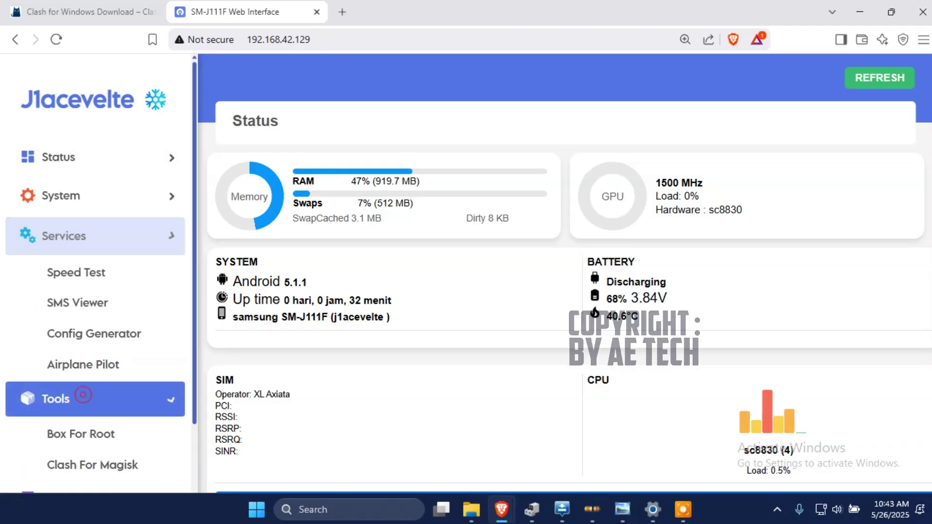
pyautogui.click(92, 311)
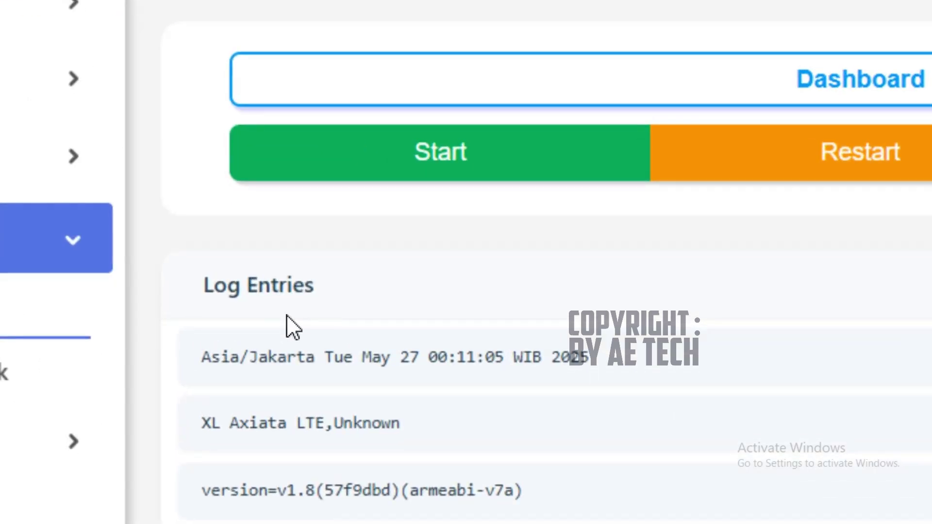
pyautogui.scroll(-15, 578, 459)
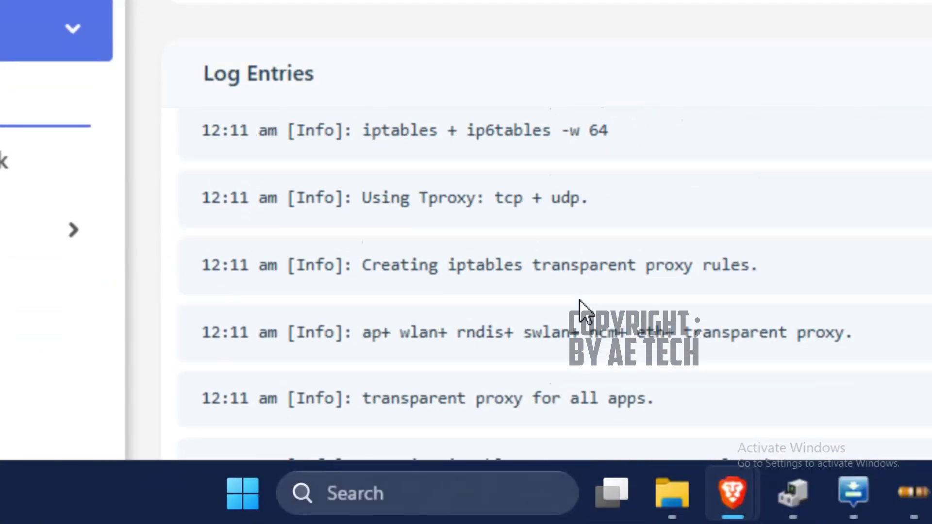
pyautogui.scroll(-1, 577, 324)
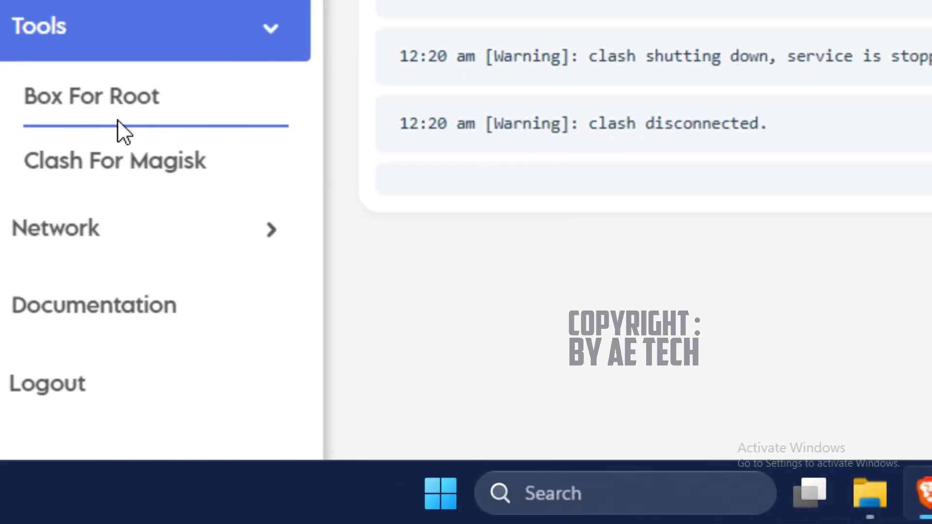
# Read through the Clash For Magisk log entries down to the most recent ones.
pyautogui.click(121, 160)
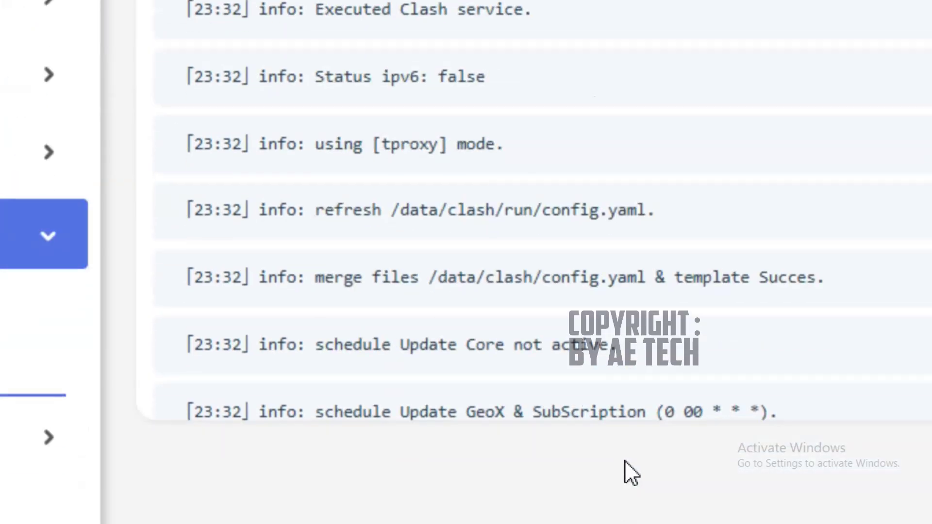
pyautogui.scroll(-20, 604, 321)
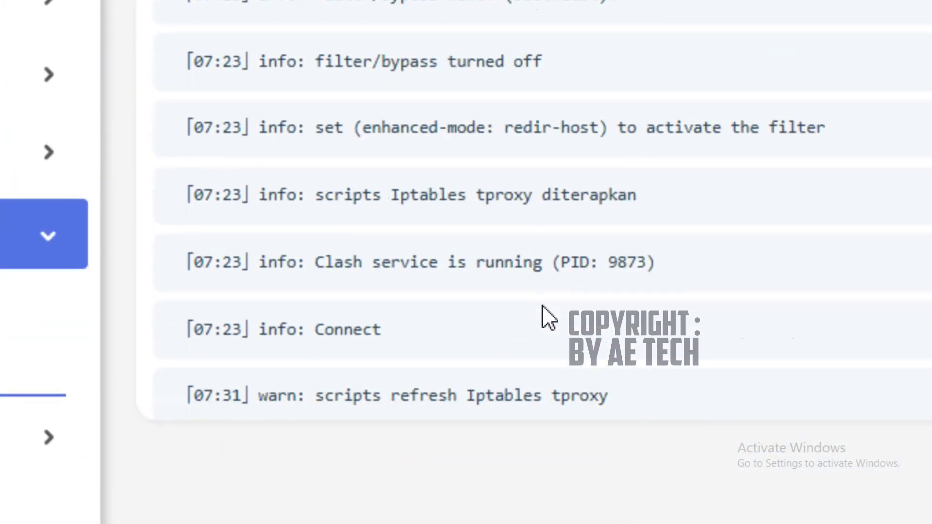
pyautogui.scroll(-10, 543, 305)
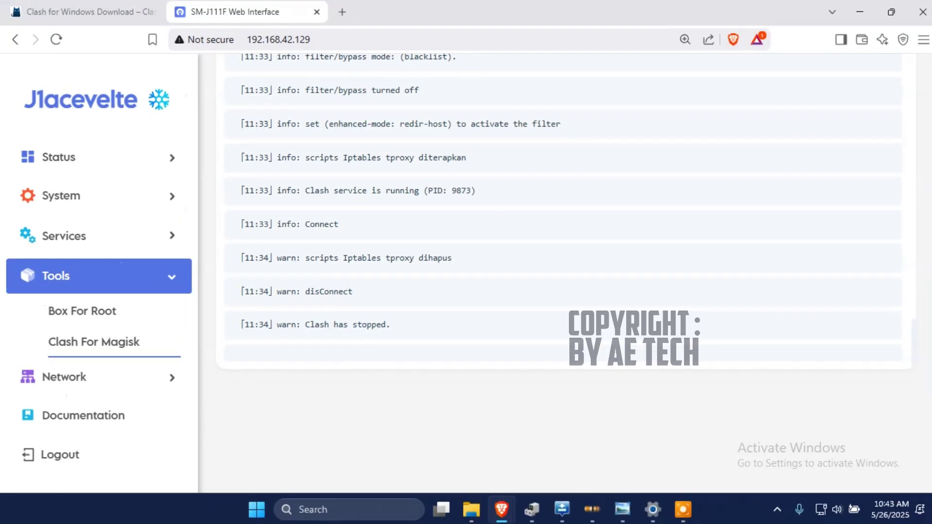
pyautogui.scroll(6, 563, 209)
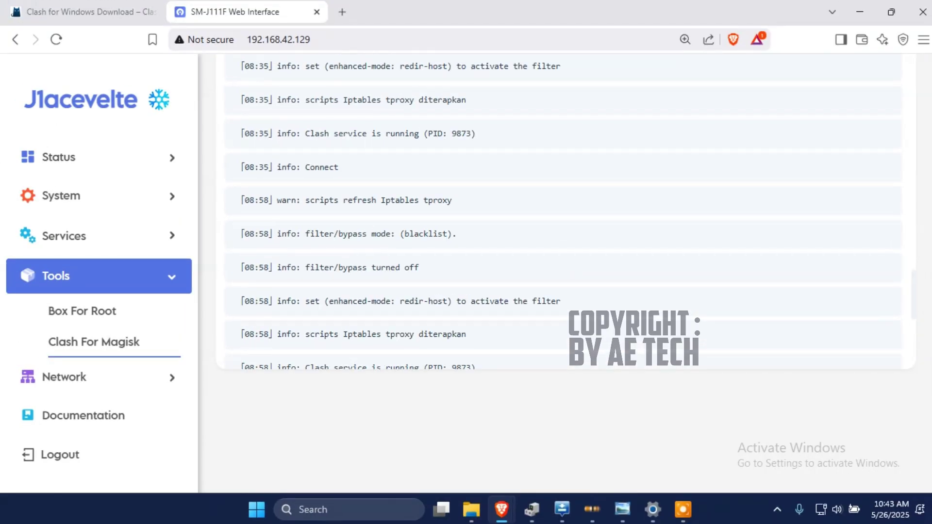
pyautogui.scroll(-5, 562, 209)
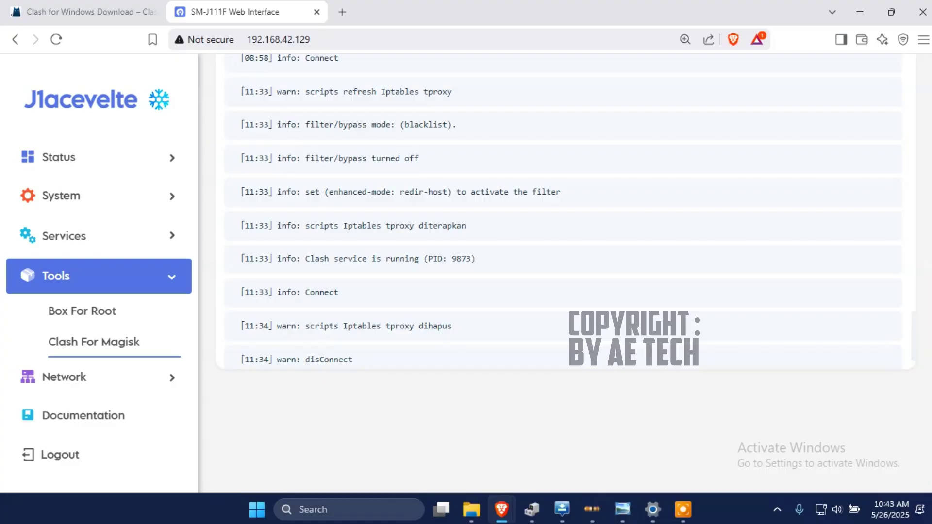
# Check the latest ping entries in the network's Connection Monitor log.
pyautogui.click(96, 375)
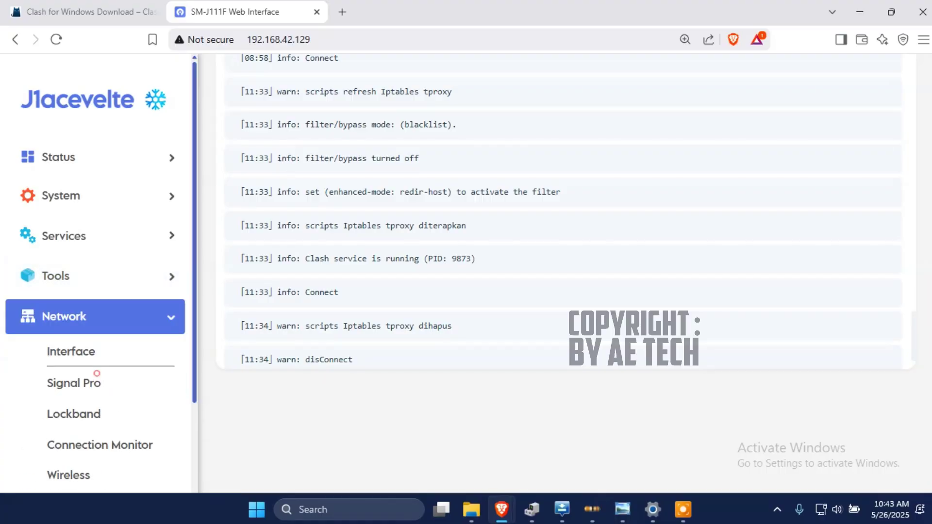
pyautogui.click(99, 442)
pyautogui.scroll(-2, 563, 242)
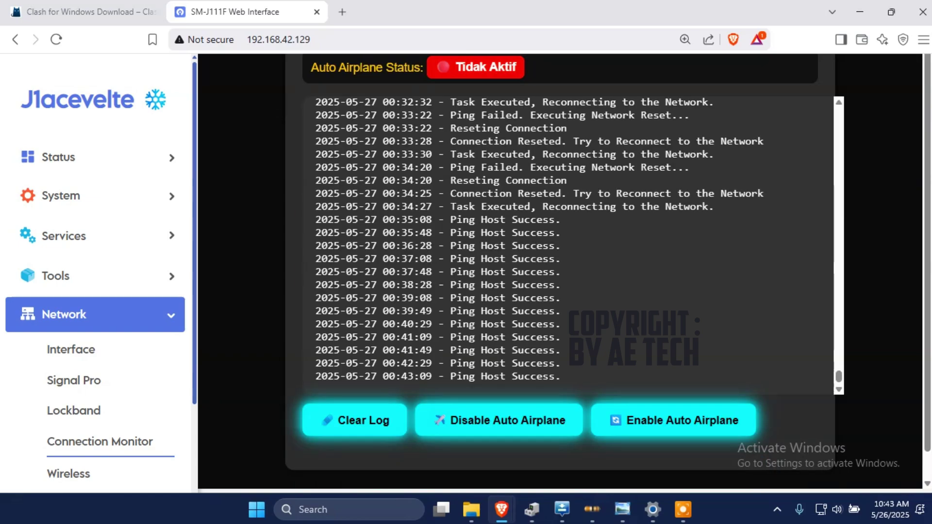
pyautogui.scroll(-1, 563, 243)
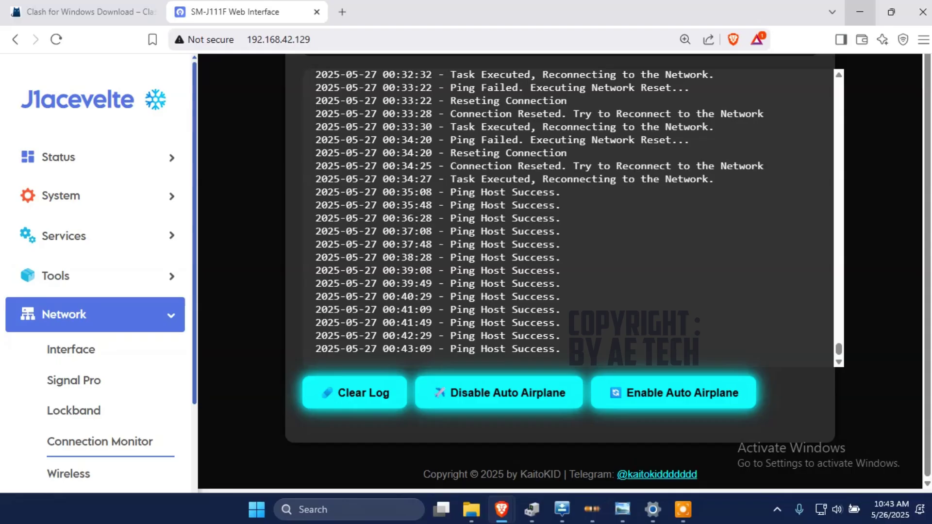
# Minimize the browser and file explorer, and enable TUN Mode, Start with Windows and Mixin in Clash for Windows.
pyautogui.click(859, 11)
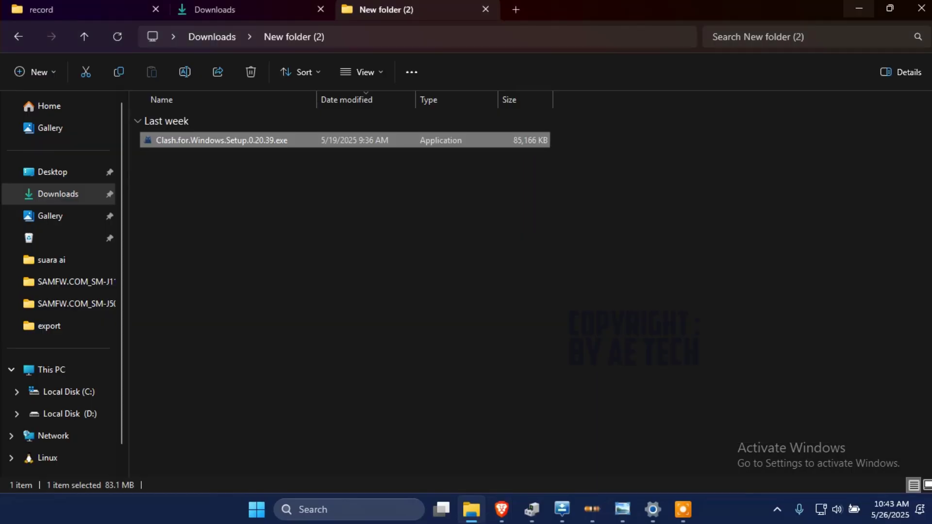
pyautogui.click(859, 9)
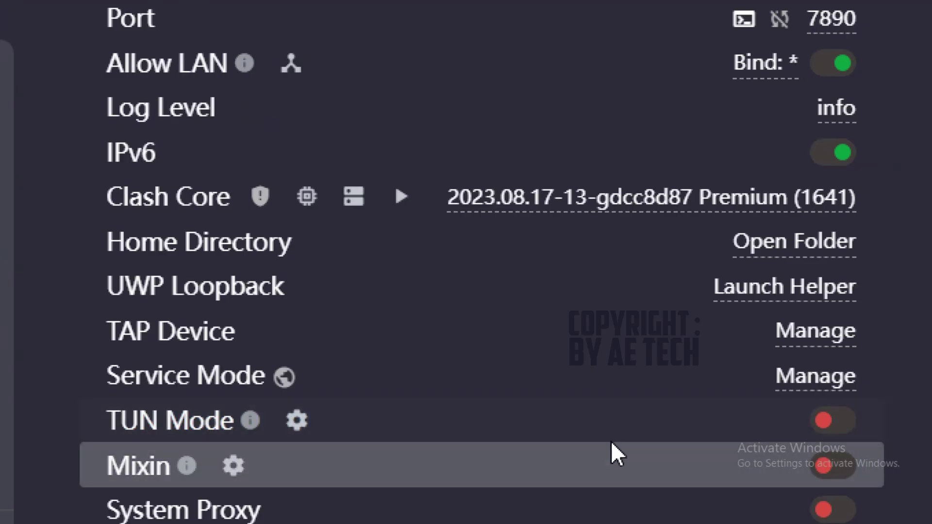
pyautogui.click(818, 410)
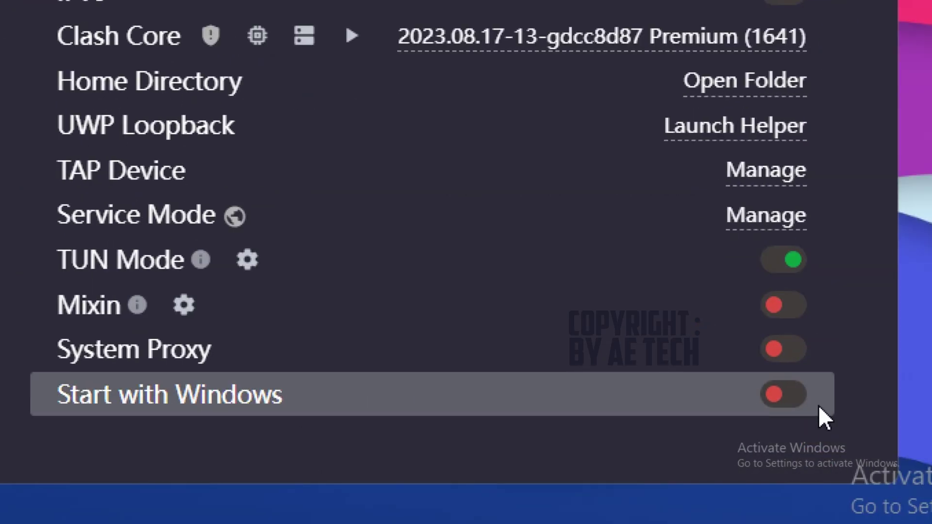
pyautogui.click(820, 401)
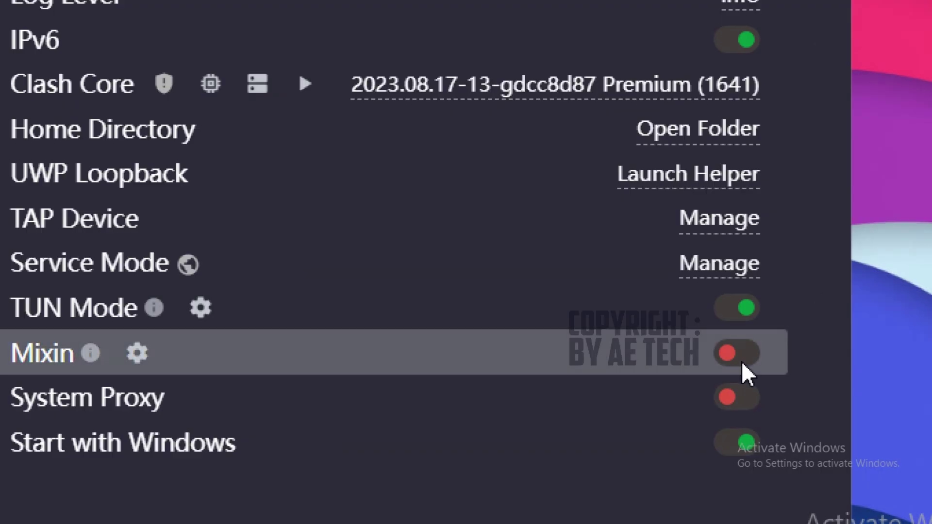
pyautogui.click(738, 355)
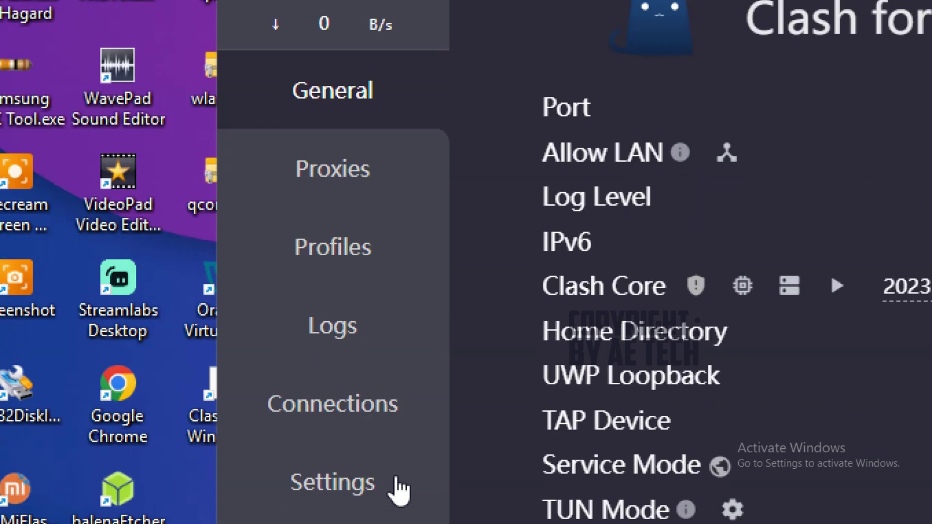
# Look through the proxies, profiles and logs pages, and test the latency of the GLOBAL group's proxies.
pyautogui.click(323, 168)
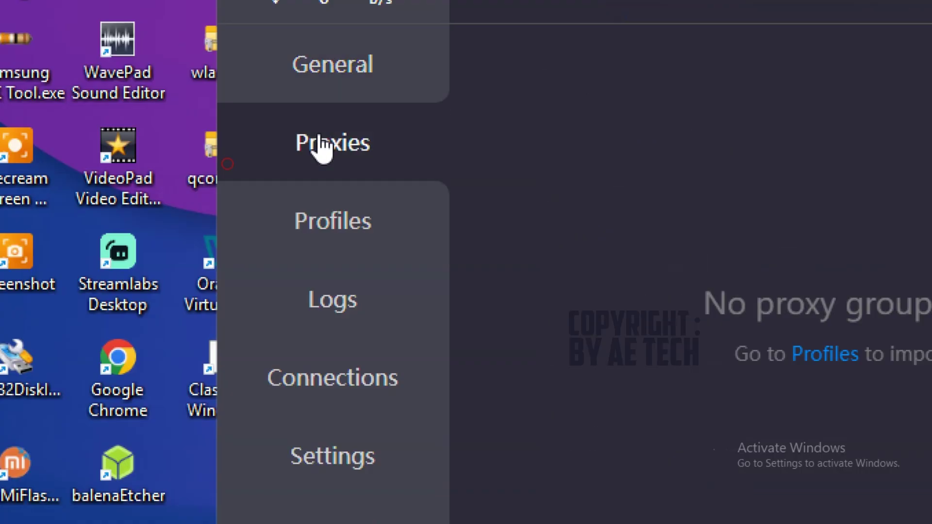
pyautogui.click(310, 238)
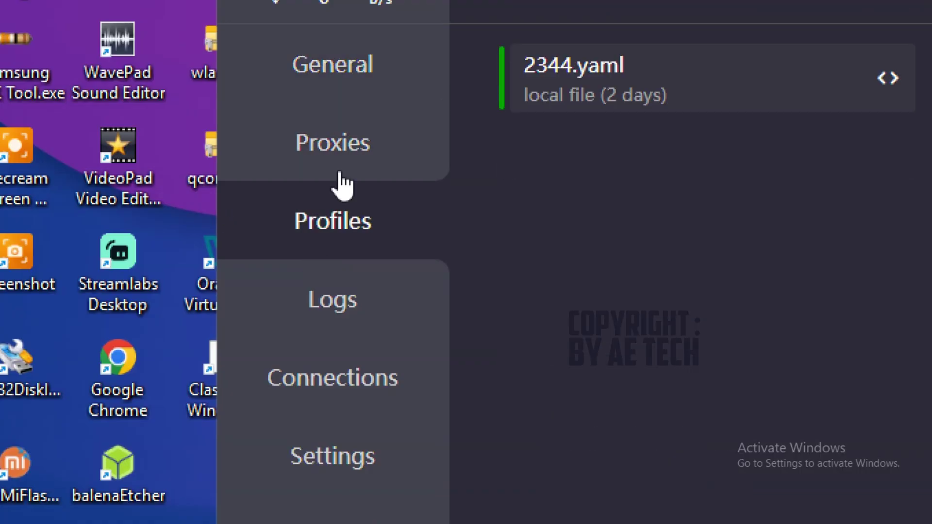
pyautogui.click(340, 293)
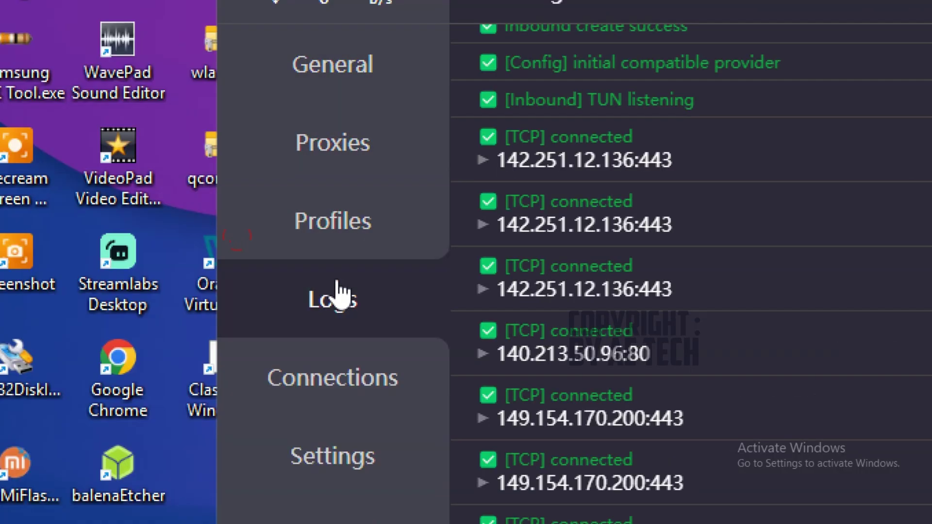
pyautogui.click(383, 173)
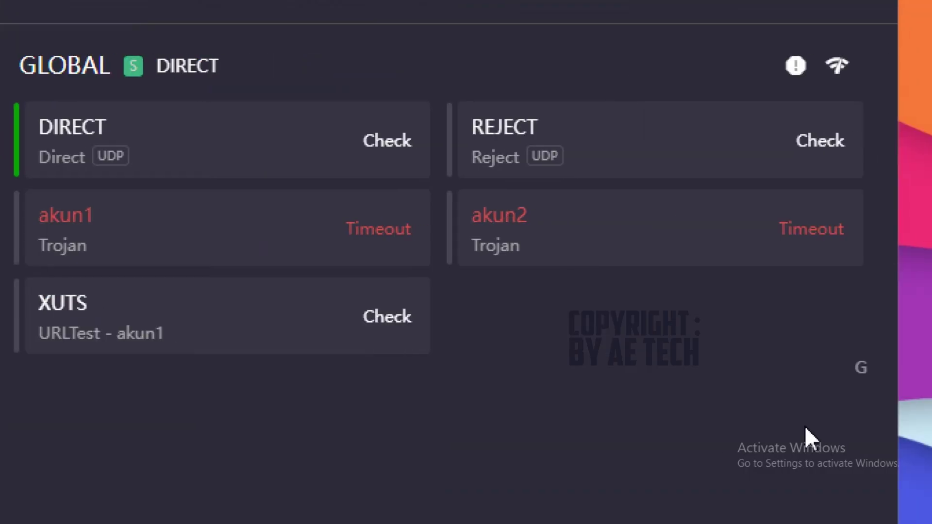
pyautogui.click(810, 70)
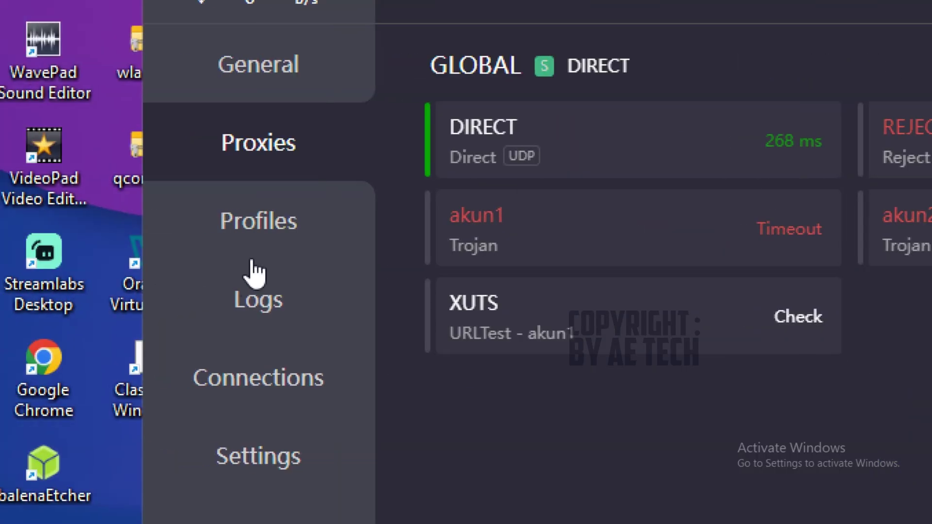
# Delete the VidSu01.yaml profile from the profile list.
pyautogui.click(277, 237)
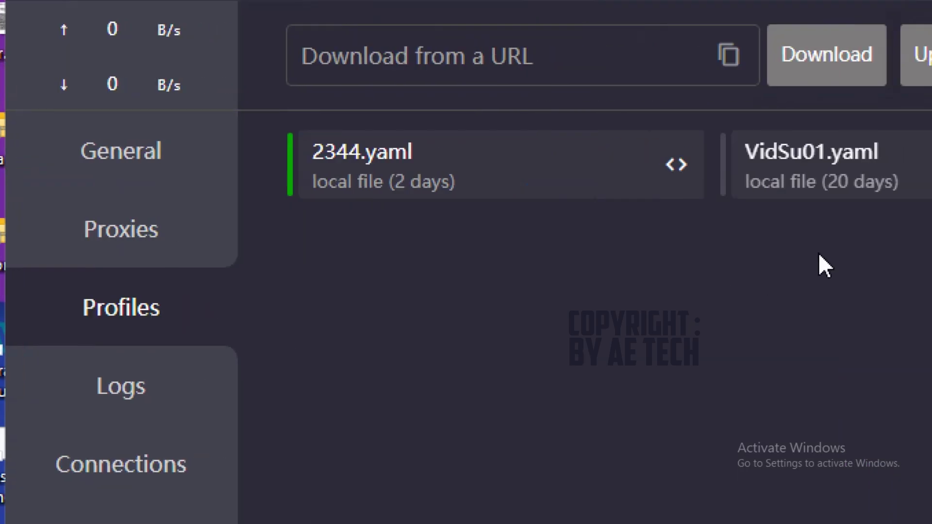
pyautogui.rightClick(841, 179)
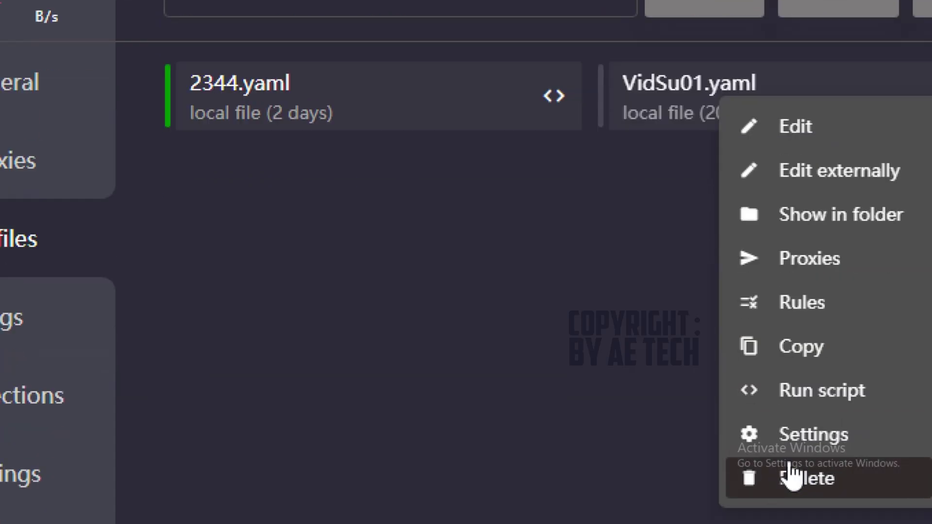
pyautogui.click(811, 476)
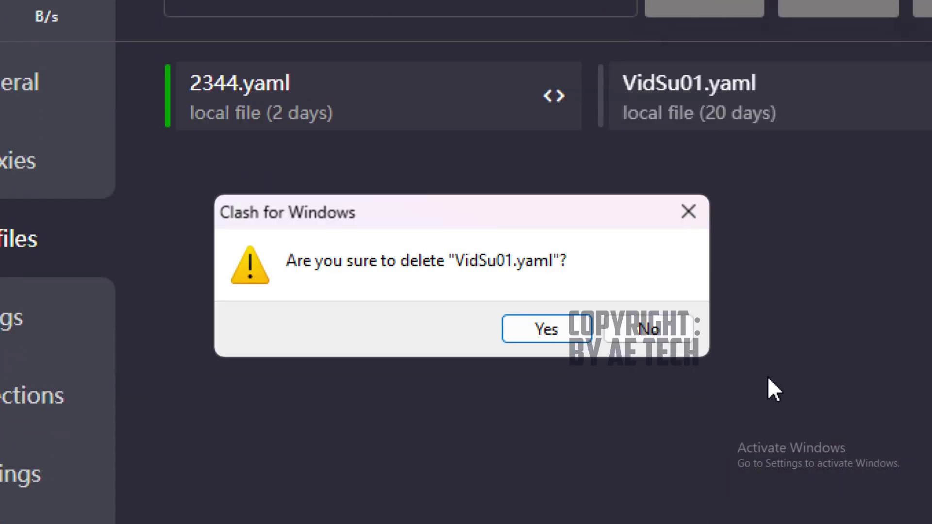
pyautogui.click(578, 335)
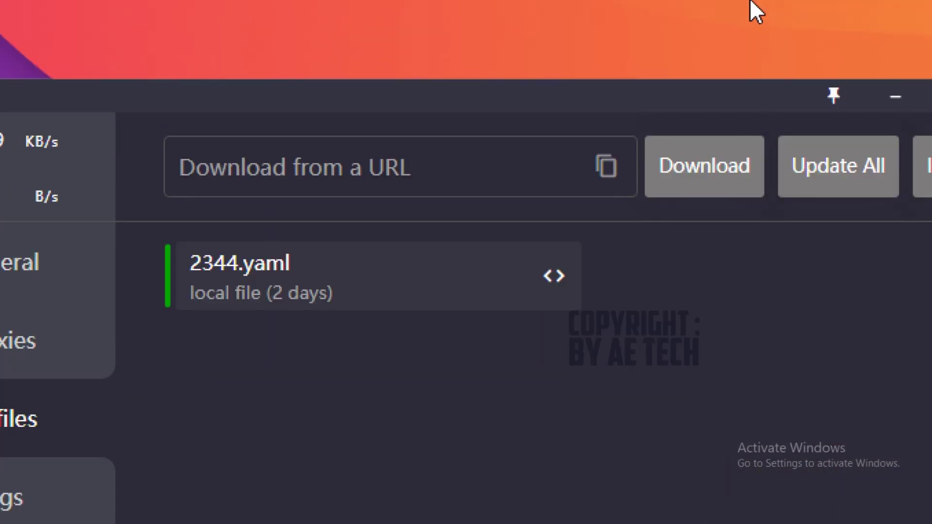
# Import VidSu01.yaml from the Downloads folder as a local profile.
pyautogui.click(227, 175)
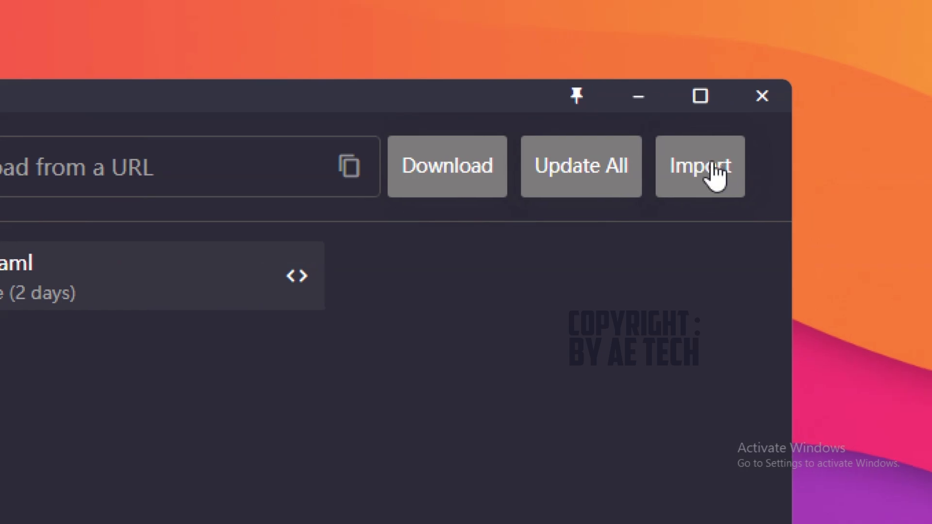
pyautogui.click(711, 171)
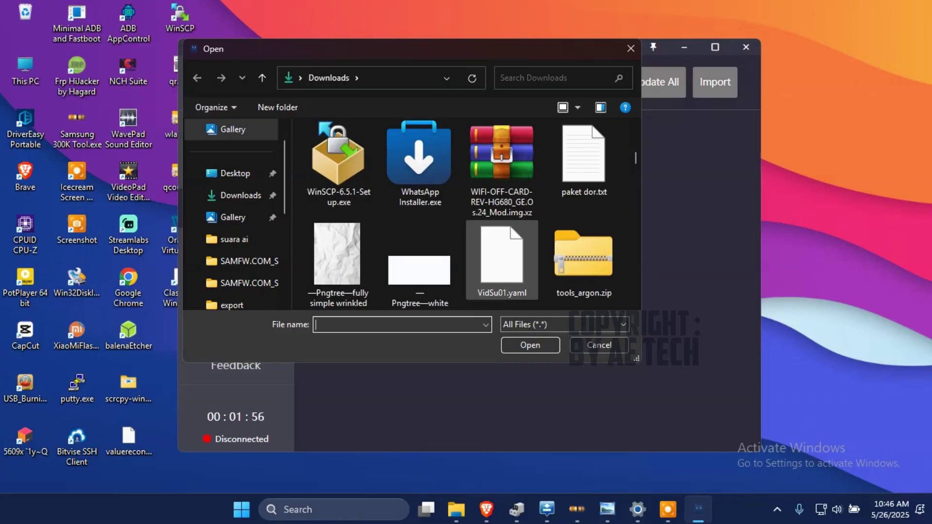
pyautogui.click(502, 260)
pyautogui.click(530, 345)
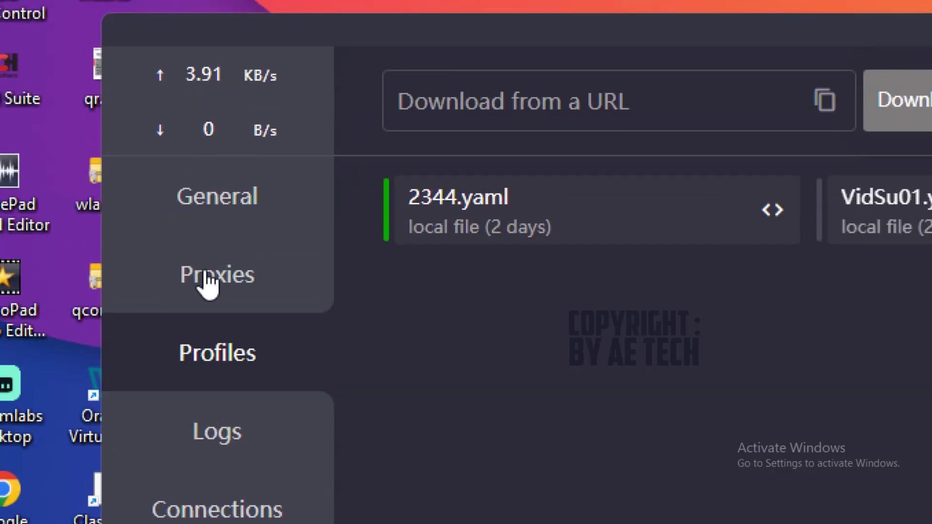
# Run another latency test on the GLOBAL proxies and switch the proxy mode to Rule.
pyautogui.click(209, 281)
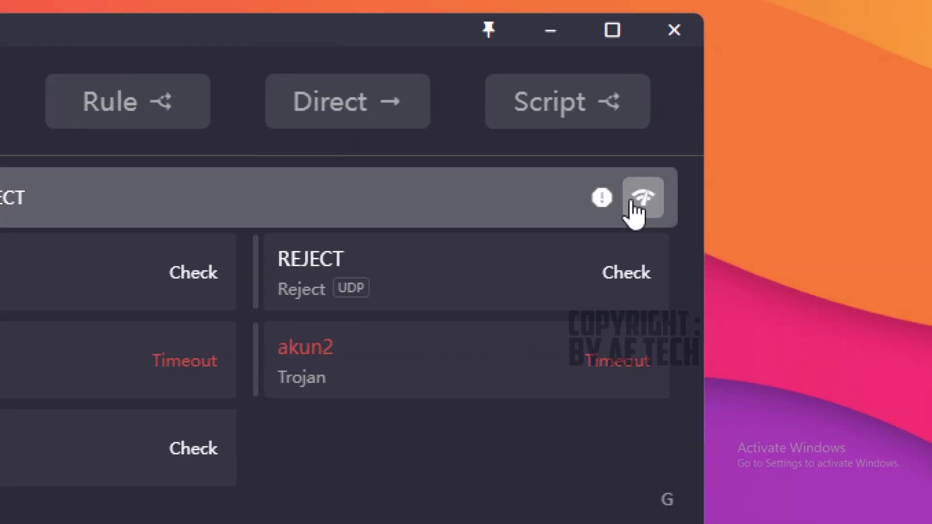
pyautogui.click(631, 201)
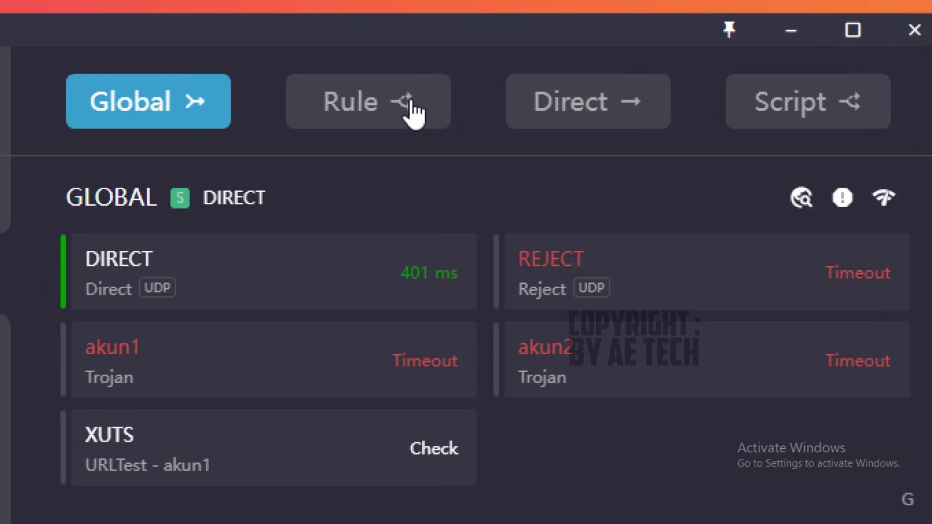
pyautogui.click(413, 112)
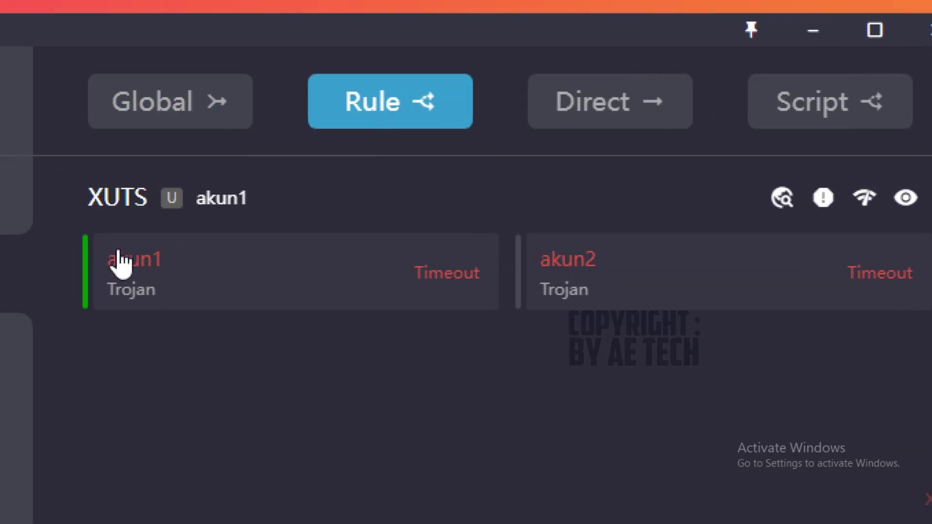
# Activate the VidSu01.yaml profile and test the latency of its PLUSU group proxies in Rule mode.
pyautogui.click(156, 123)
pyautogui.click(370, 108)
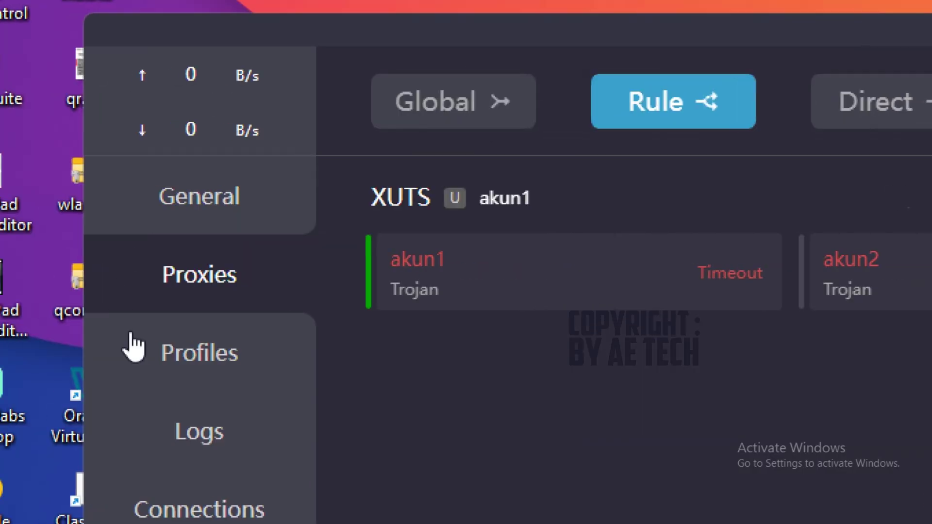
pyautogui.click(170, 368)
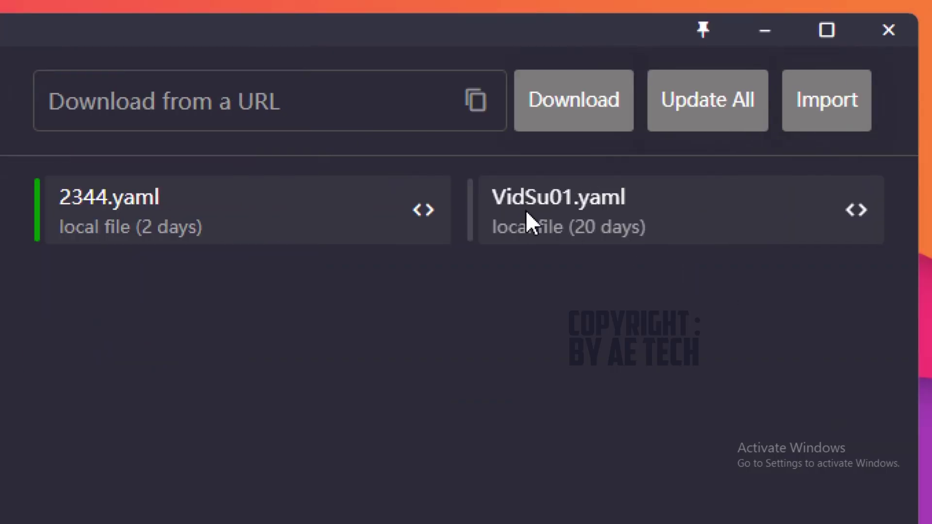
pyautogui.click(508, 233)
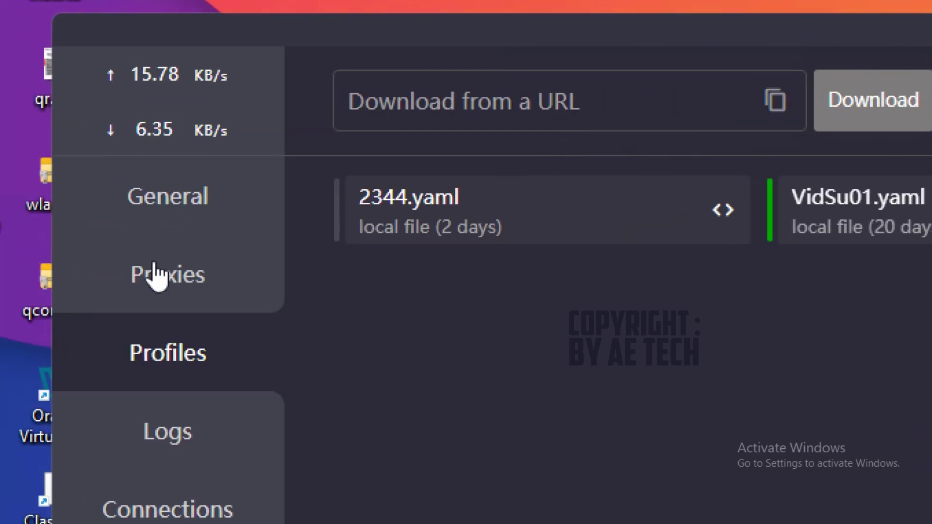
pyautogui.click(154, 276)
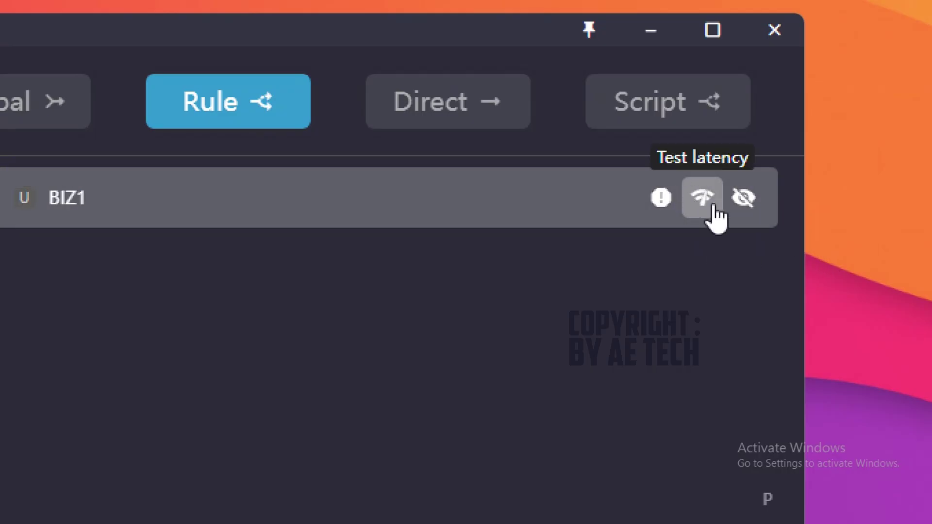
pyautogui.click(712, 208)
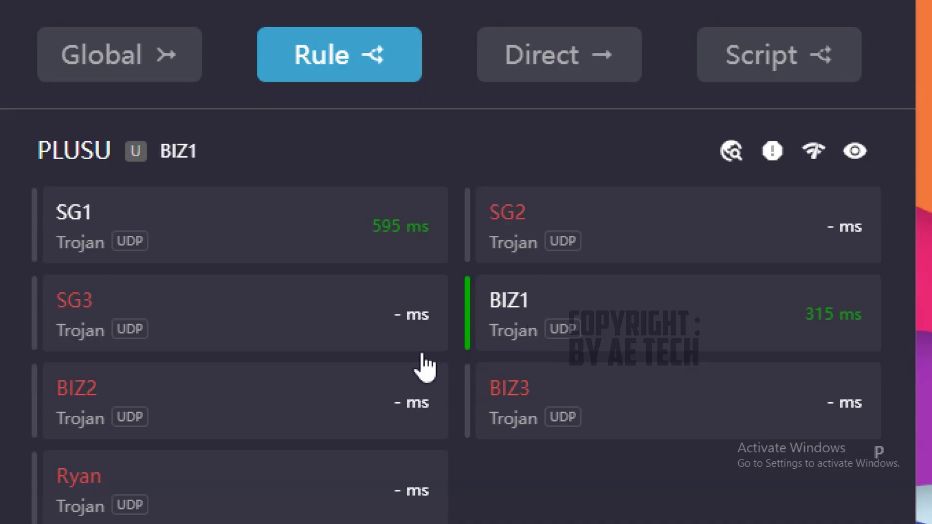
pyautogui.scroll(-2, 495, 450)
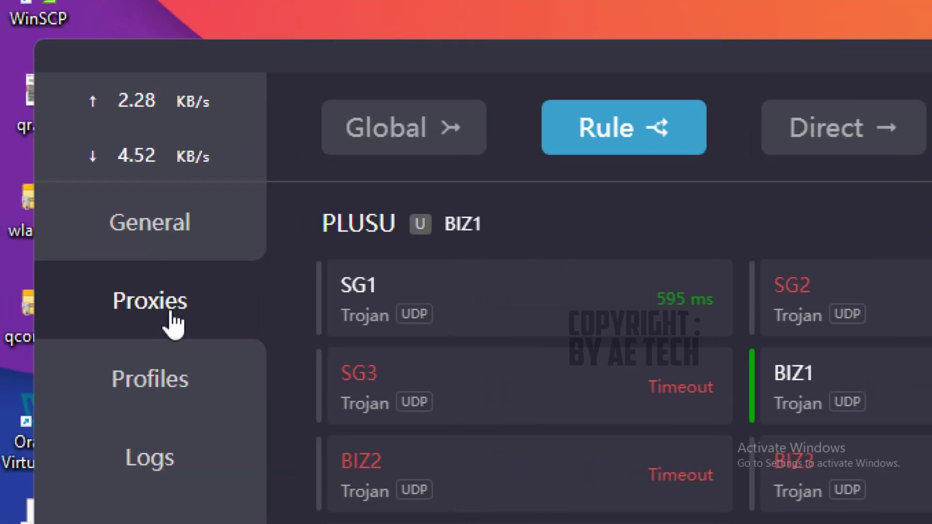
# Make 2344.yaml the active profile, expand its XUTS group and test the latency of the group's proxies.
pyautogui.click(172, 383)
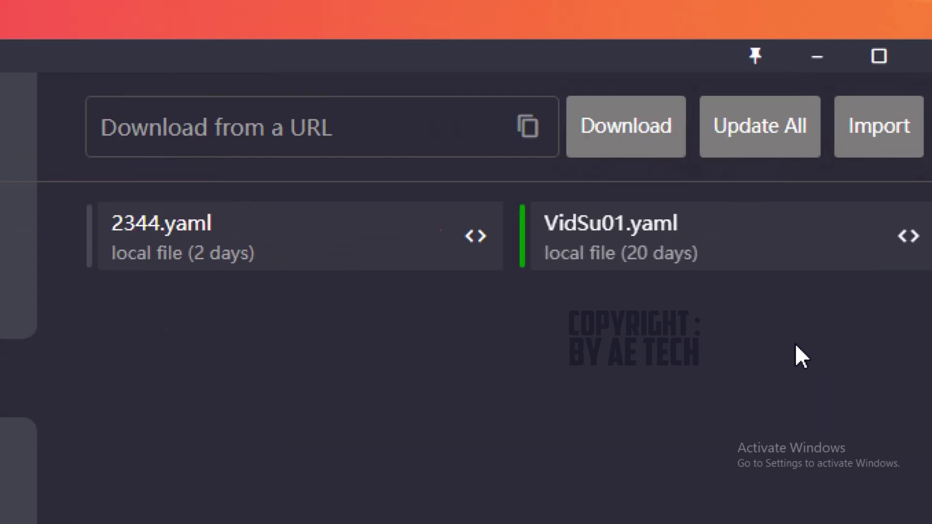
pyautogui.click(223, 242)
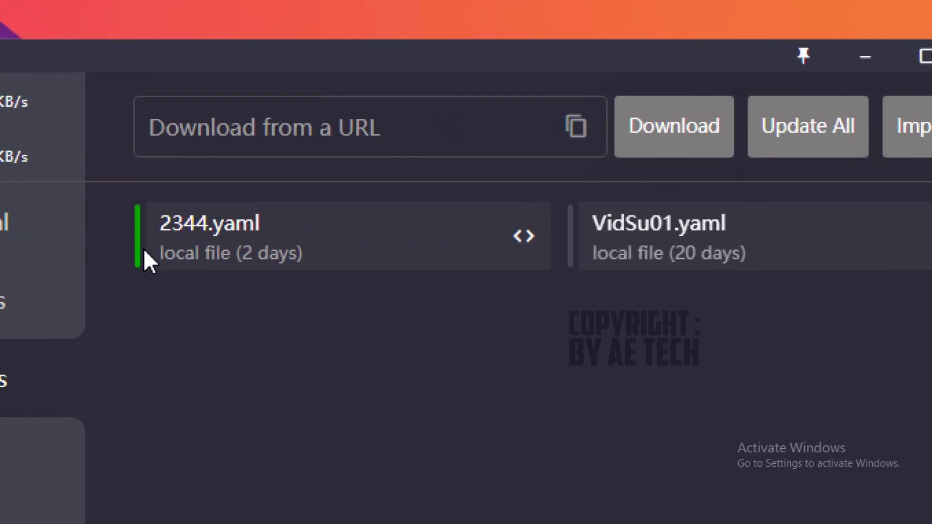
pyautogui.click(119, 293)
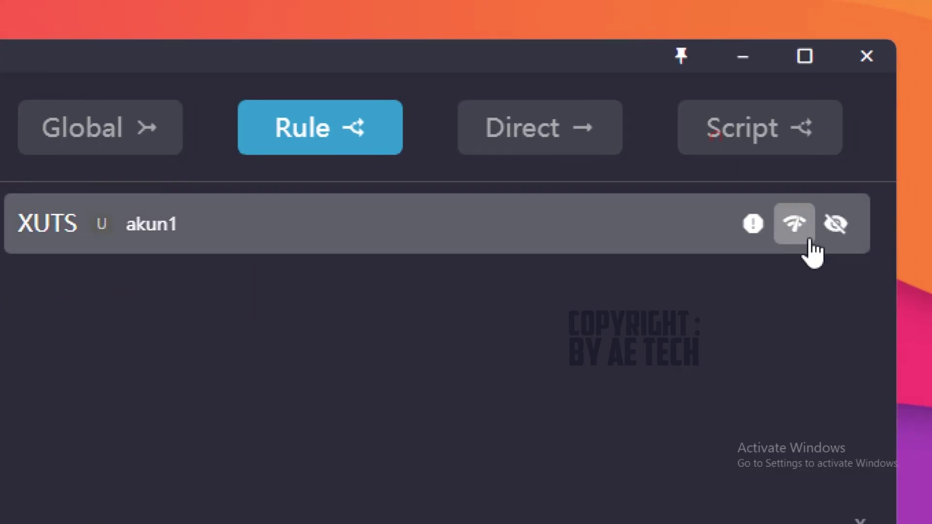
pyautogui.click(794, 223)
pyautogui.click(795, 223)
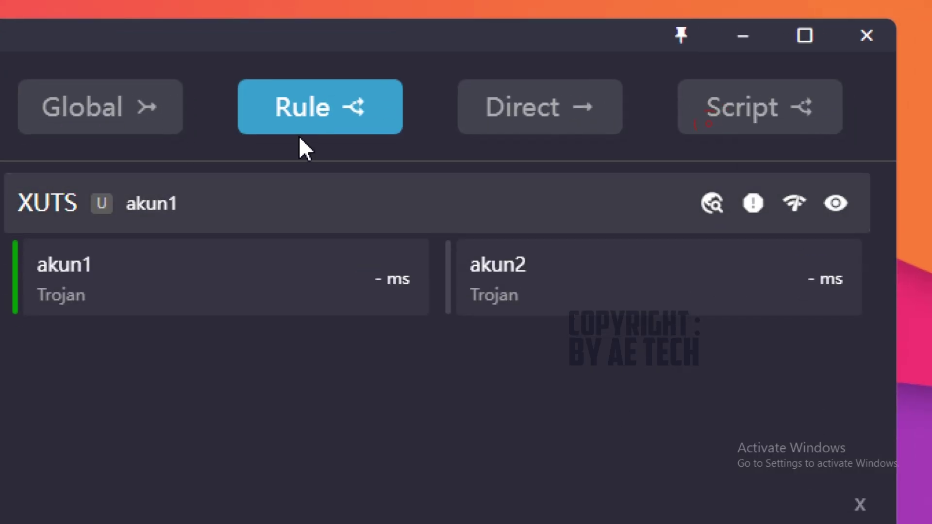
# Try the Global, Rule, Direct and Script proxy modes, ending with the mode set to Global.
pyautogui.click(100, 111)
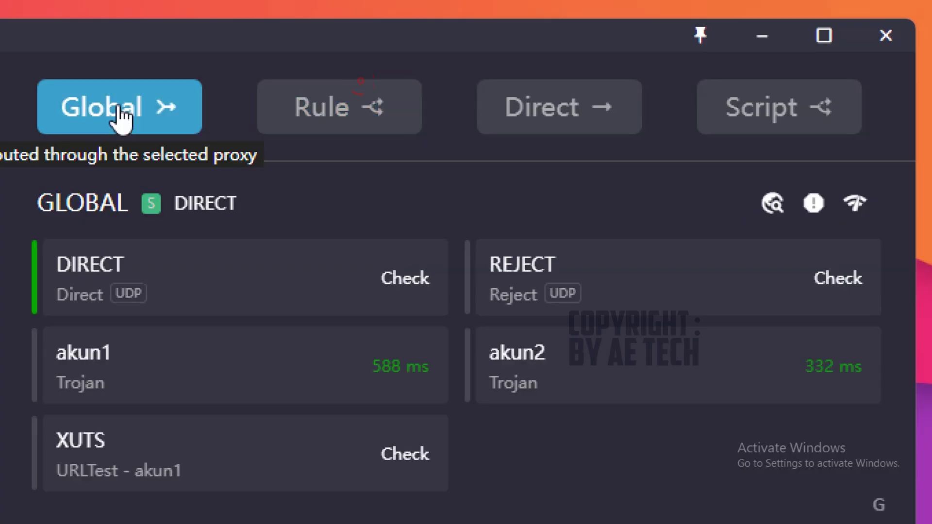
pyautogui.click(276, 114)
pyautogui.click(524, 117)
pyautogui.click(740, 119)
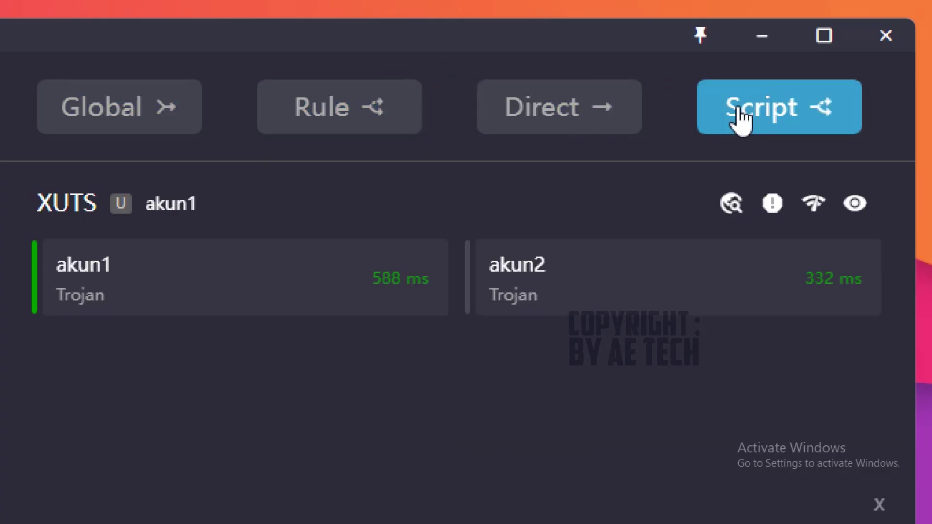
pyautogui.click(138, 119)
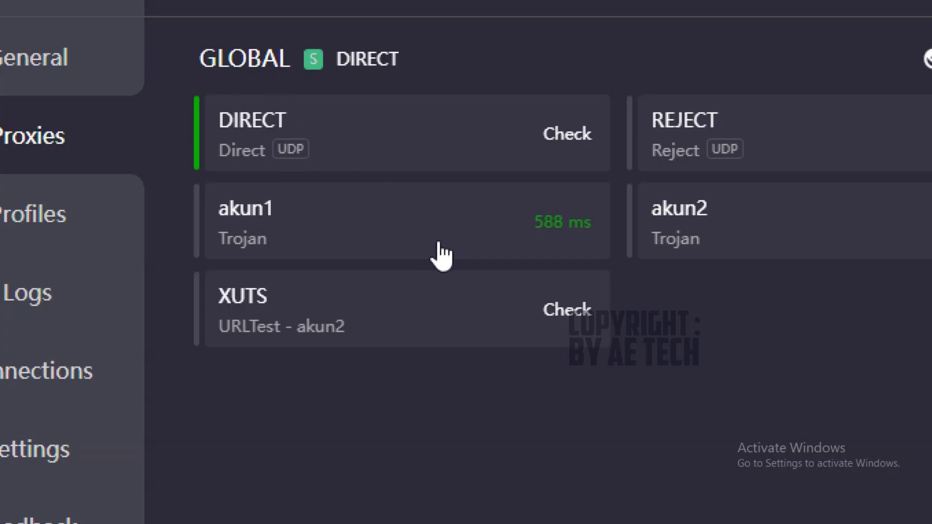
# Try XUTS as the GLOBAL proxy, settle on akun2 and test the group's latency.
pyautogui.click(254, 307)
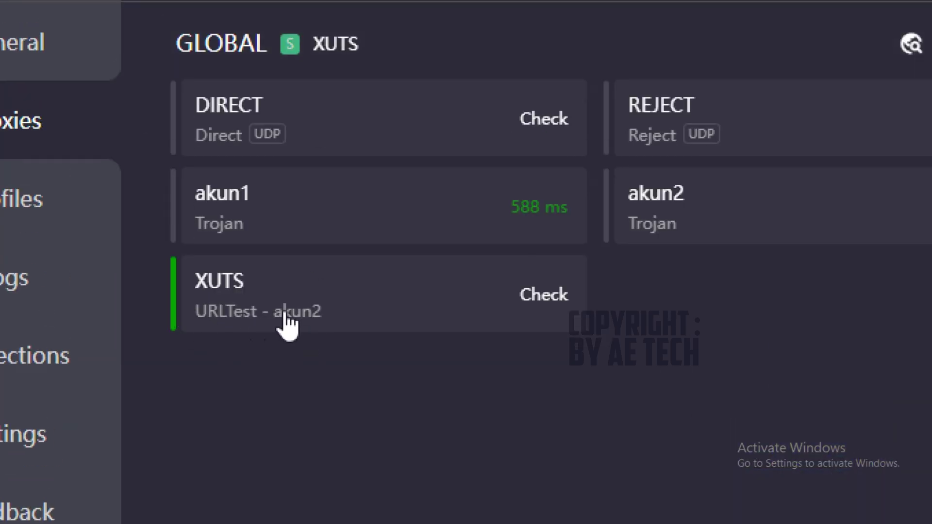
pyautogui.click(422, 191)
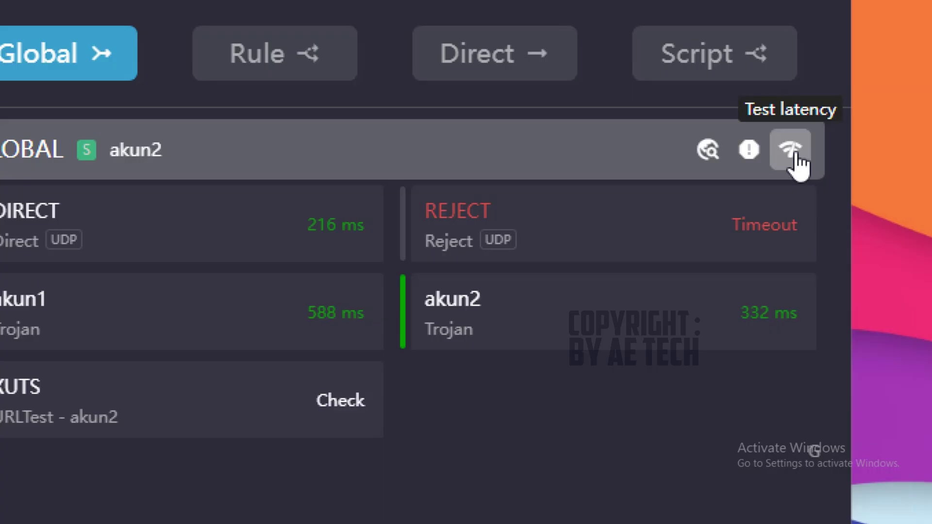
pyautogui.click(792, 150)
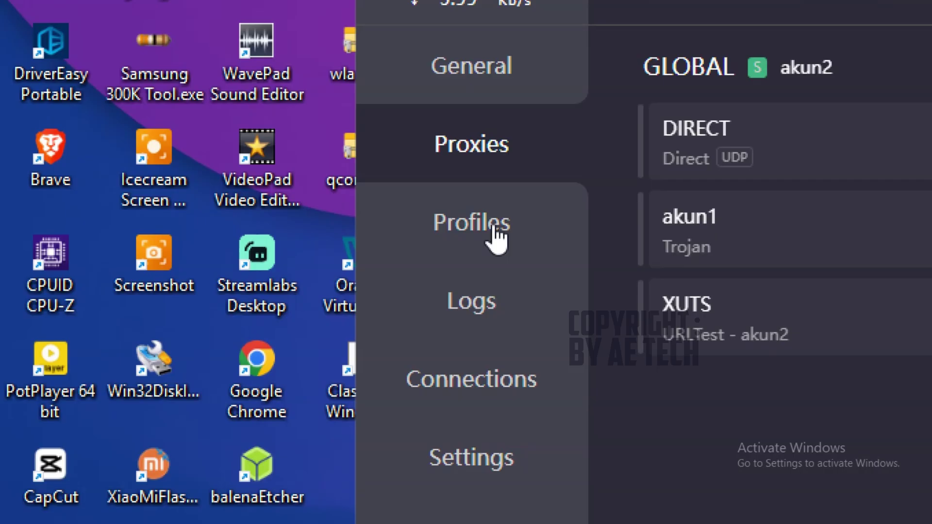
# Look through the profiles, request logs and connections pages.
pyautogui.click(493, 427)
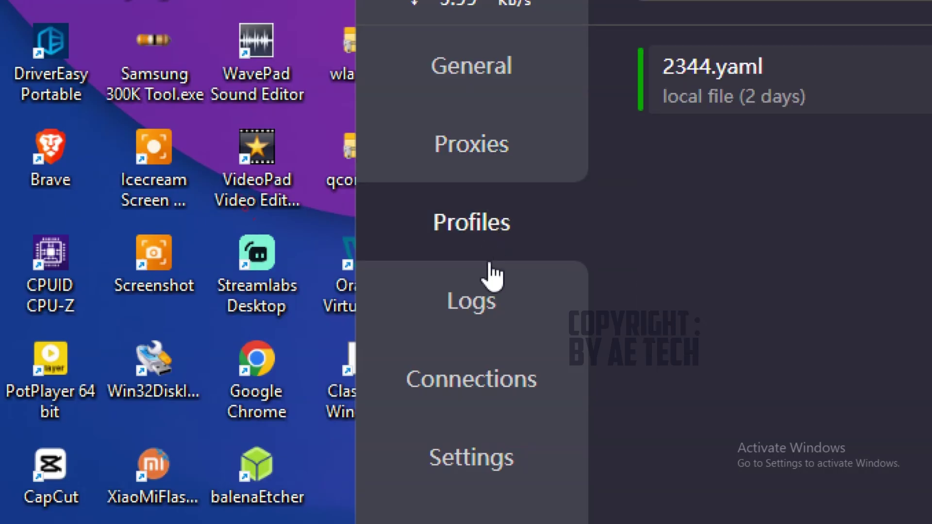
pyautogui.click(492, 276)
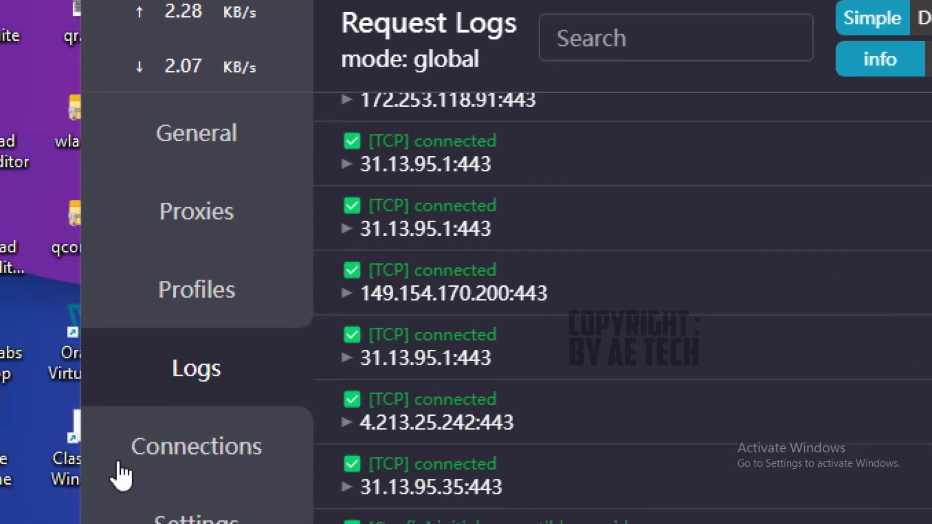
pyautogui.click(11, 523)
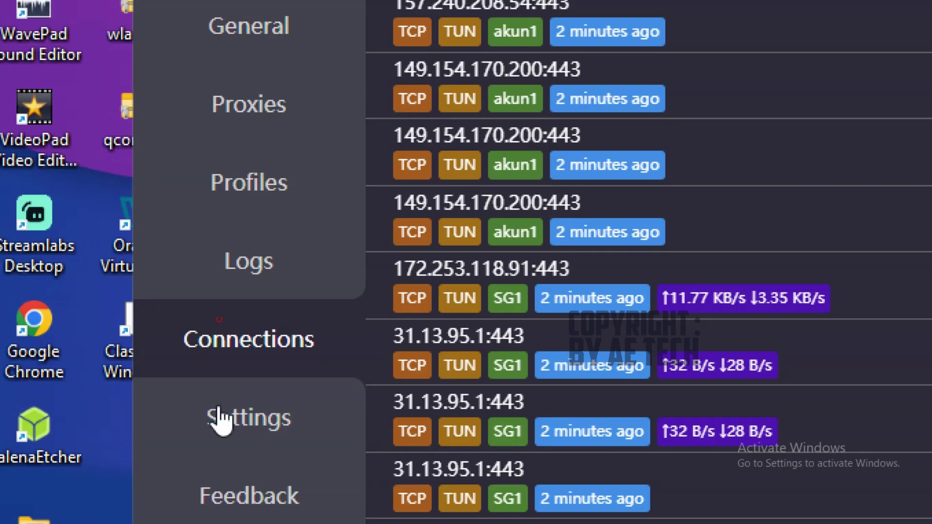
# Try the Notifications and Show New Version Icon switches in the general settings, restoring both to their original states.
pyautogui.click(219, 509)
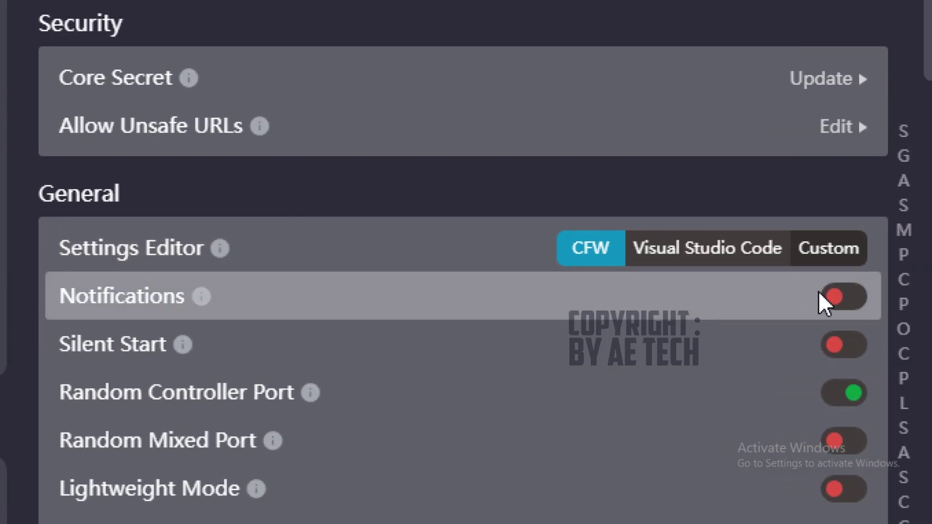
pyautogui.click(839, 297)
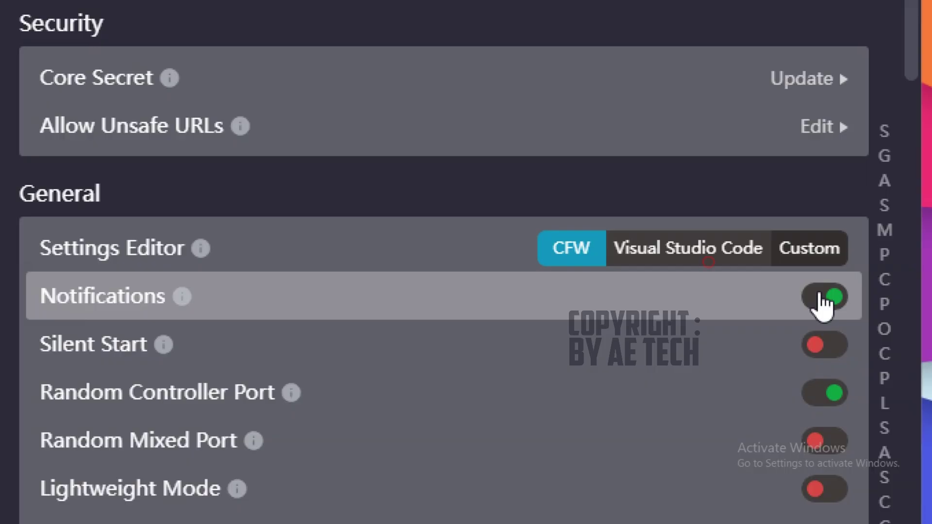
pyautogui.click(823, 297)
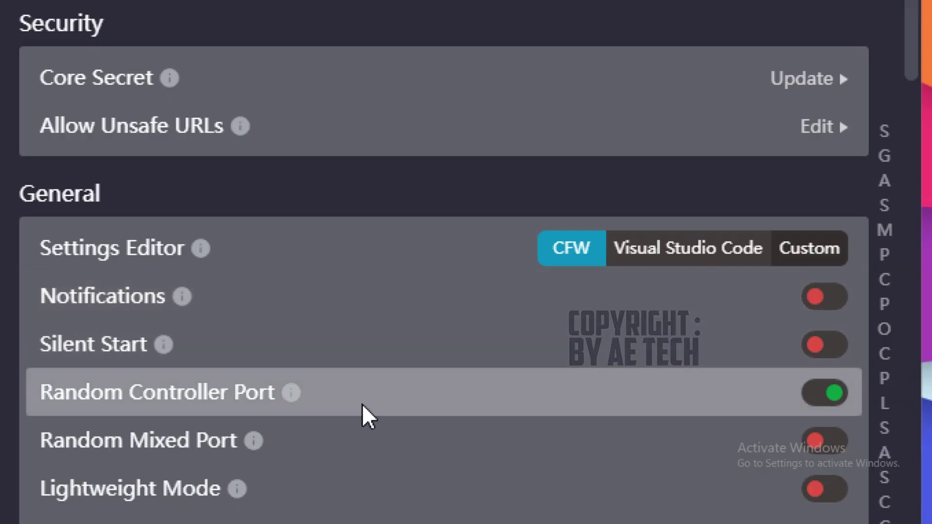
pyautogui.scroll(-3, 362, 404)
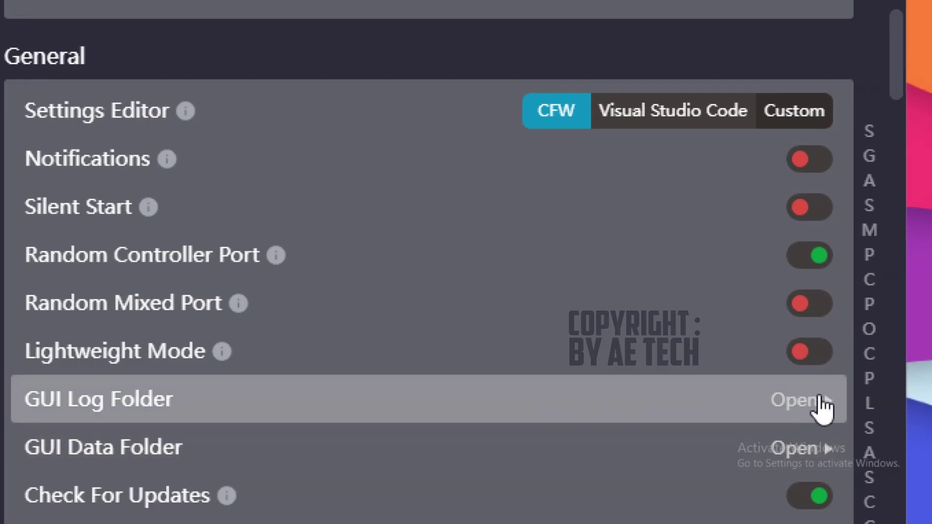
pyautogui.scroll(-1, 733, 447)
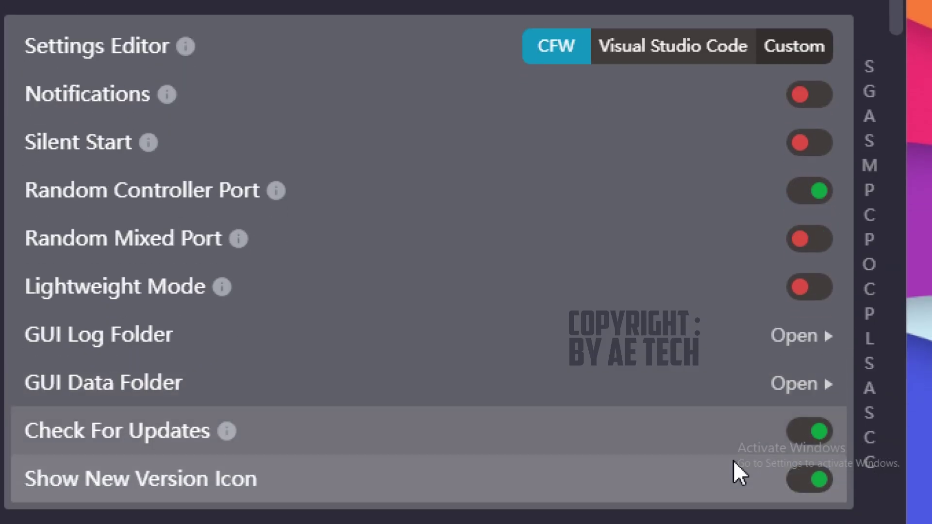
pyautogui.scroll(-4, 368, 390)
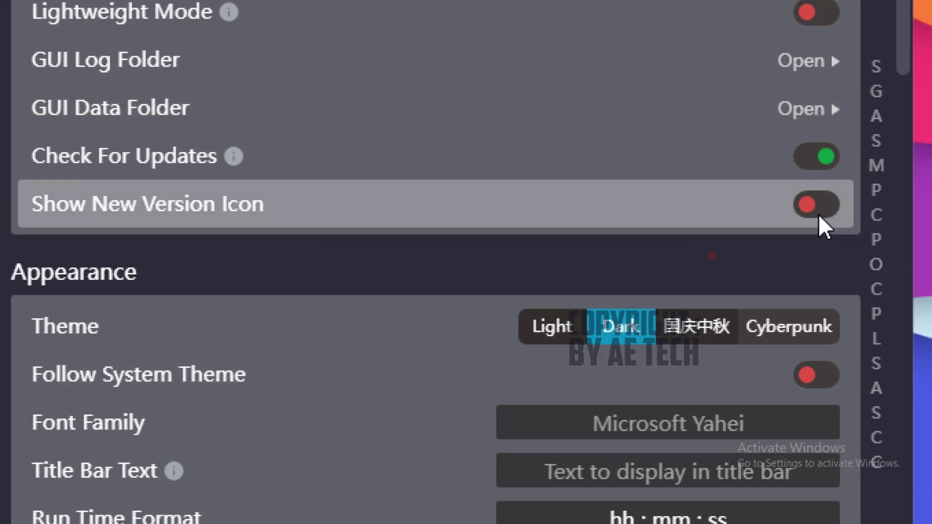
pyautogui.click(816, 205)
pyautogui.scroll(-3, 492, 403)
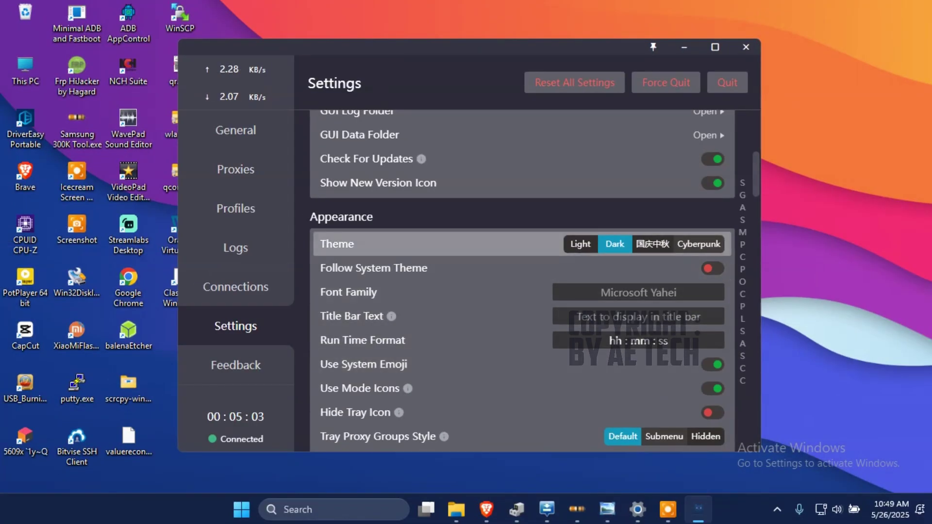
# Try the Light theme and check how it looks across the application's pages.
pyautogui.click(579, 243)
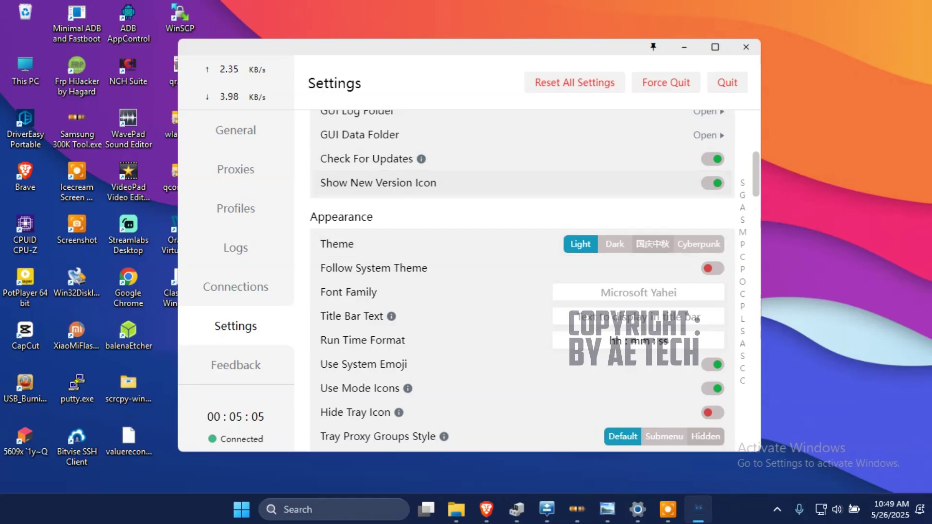
pyautogui.click(248, 131)
pyautogui.click(238, 156)
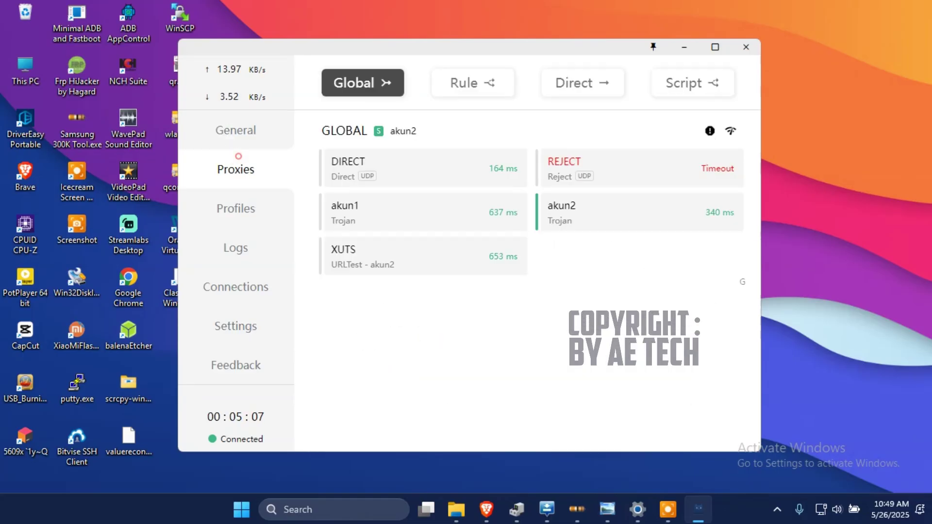
pyautogui.click(234, 203)
pyautogui.click(235, 246)
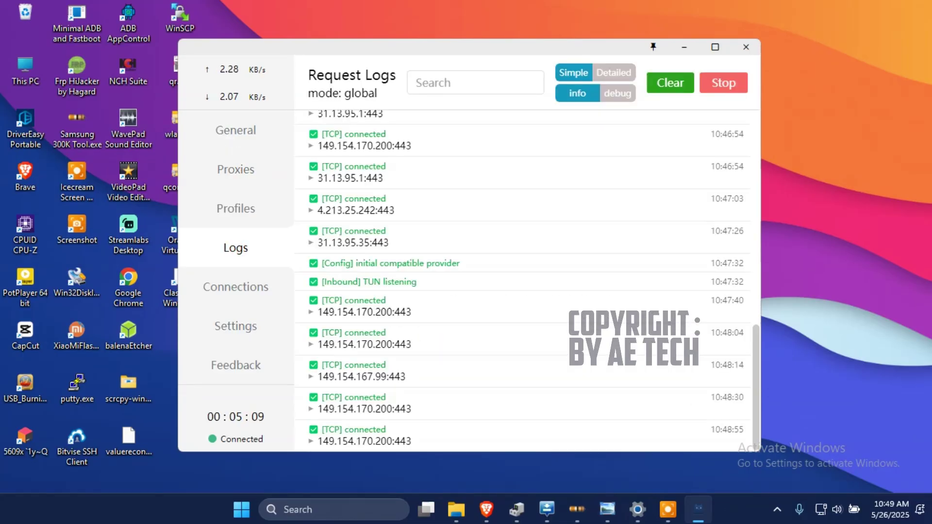
pyautogui.click(248, 293)
pyautogui.click(257, 322)
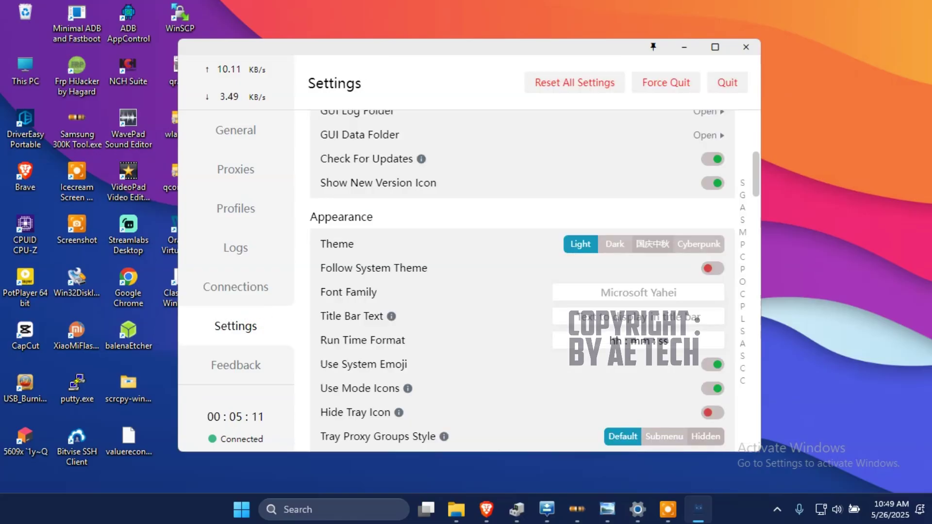
# Switch the theme back to Dark and go through the pages again to check their appearance.
pyautogui.click(615, 244)
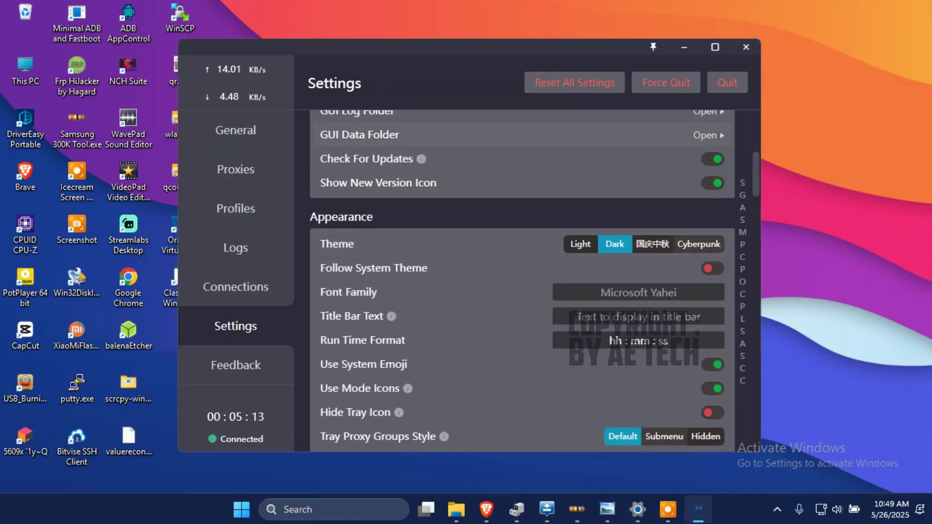
pyautogui.click(252, 121)
pyautogui.click(243, 169)
pyautogui.click(246, 197)
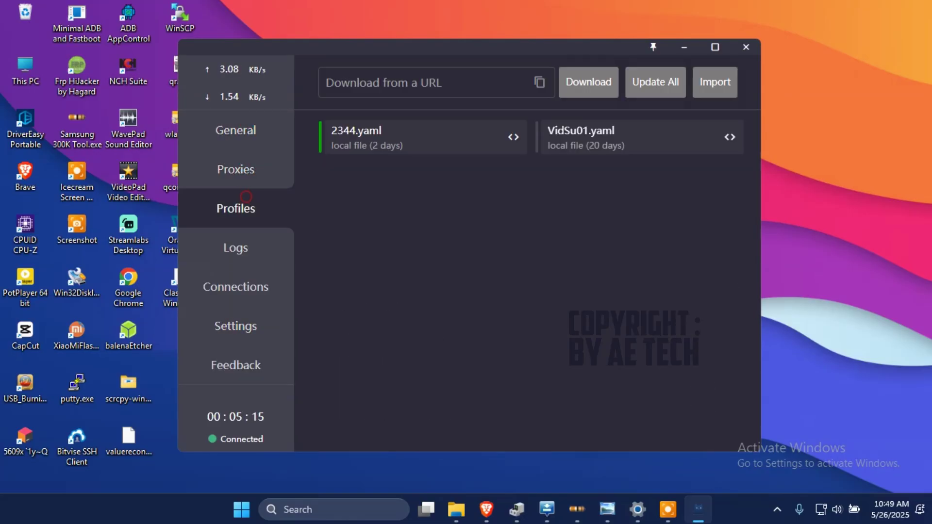
pyautogui.click(245, 235)
pyautogui.click(235, 288)
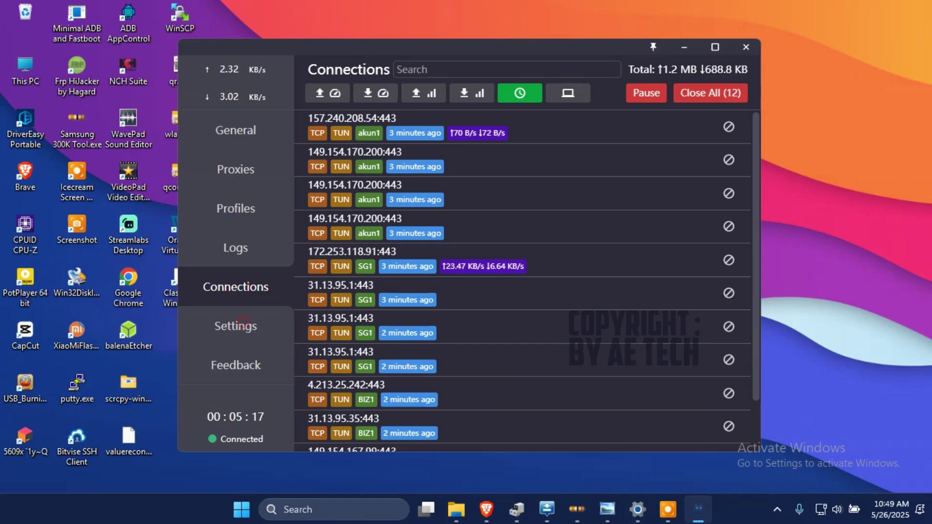
pyautogui.click(242, 322)
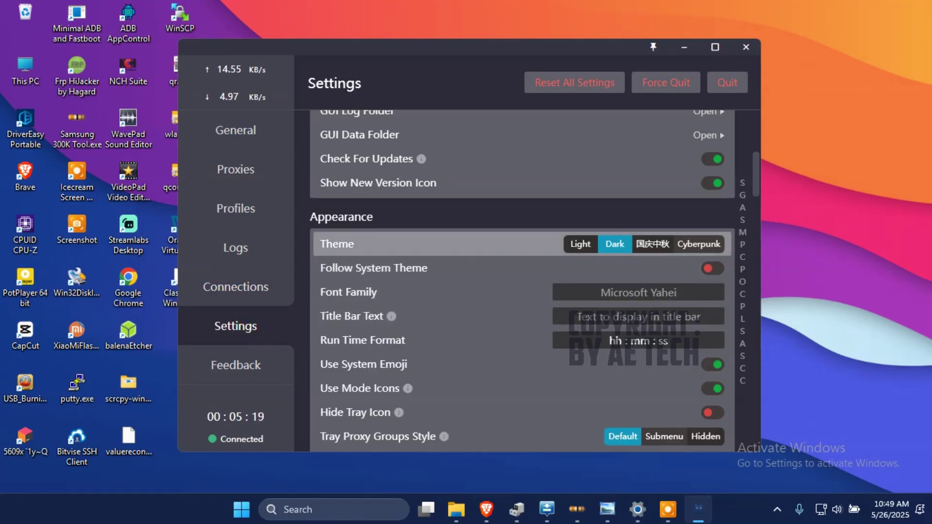
# Set the application theme to 国庆中秋.
pyautogui.click(655, 244)
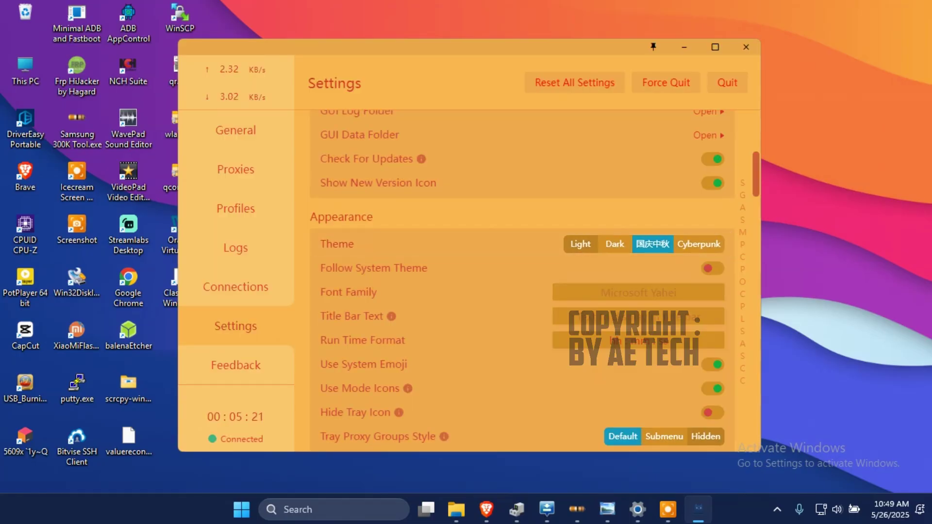
# Go through the General, Proxies, Profiles, Logs and Connections pages to check how the 国庆中秋 theme looks, ending at Settings.
pyautogui.click(240, 128)
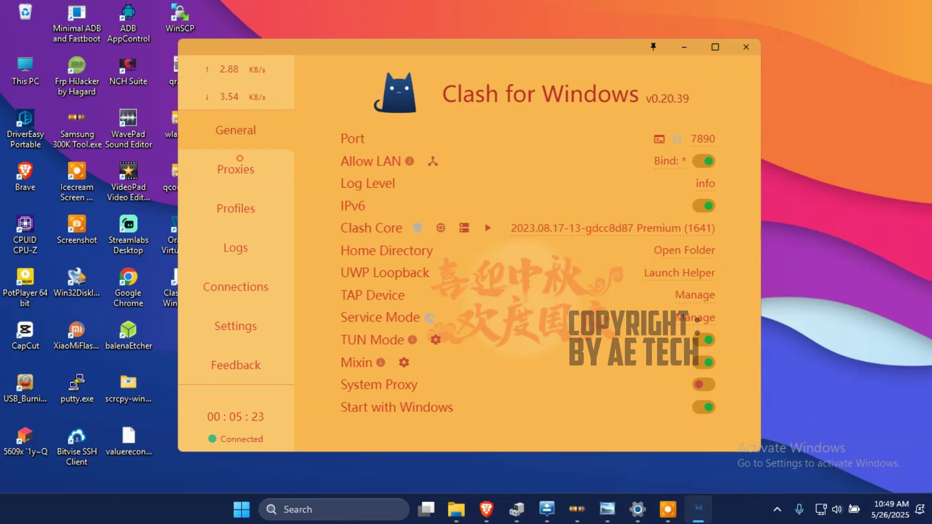
pyautogui.click(240, 165)
pyautogui.click(242, 200)
pyautogui.click(241, 255)
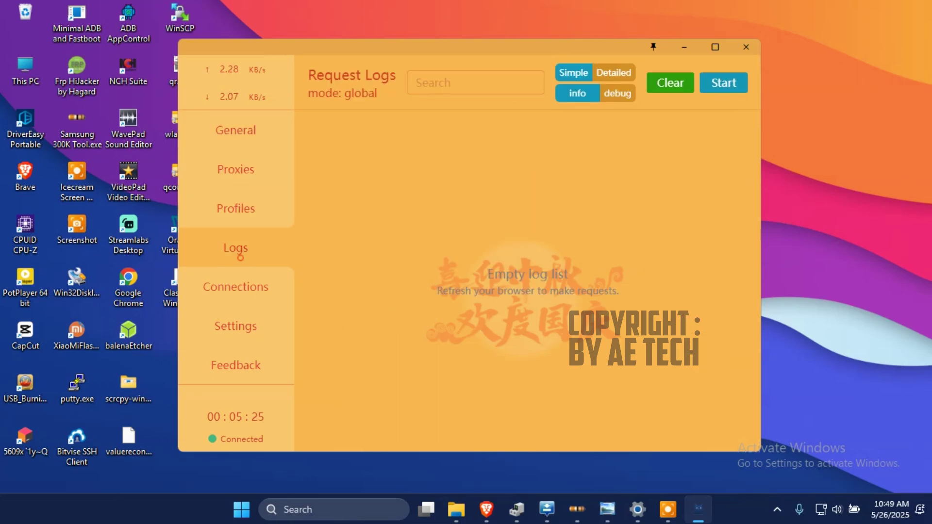
pyautogui.click(248, 280)
pyautogui.click(250, 330)
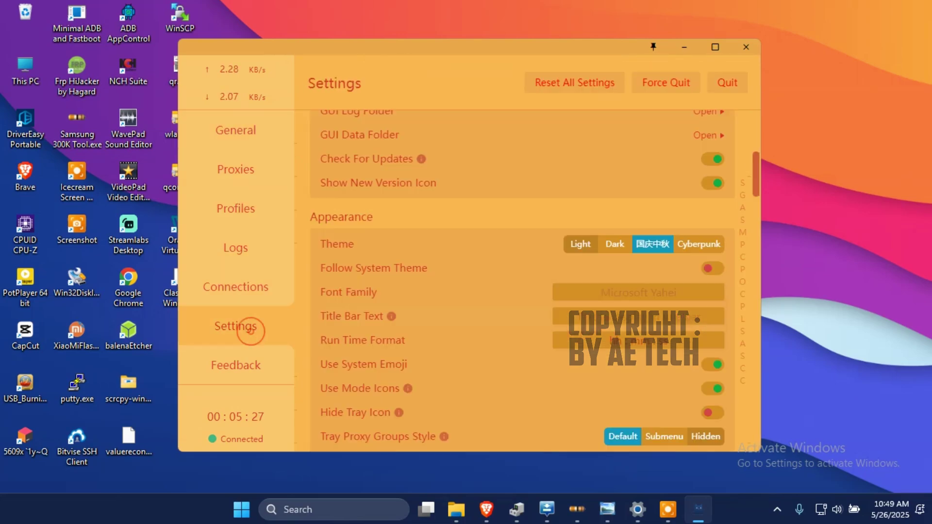
# Try the Cyberpunk theme, check how it looks across the application's pages, and return to Settings.
pyautogui.click(698, 244)
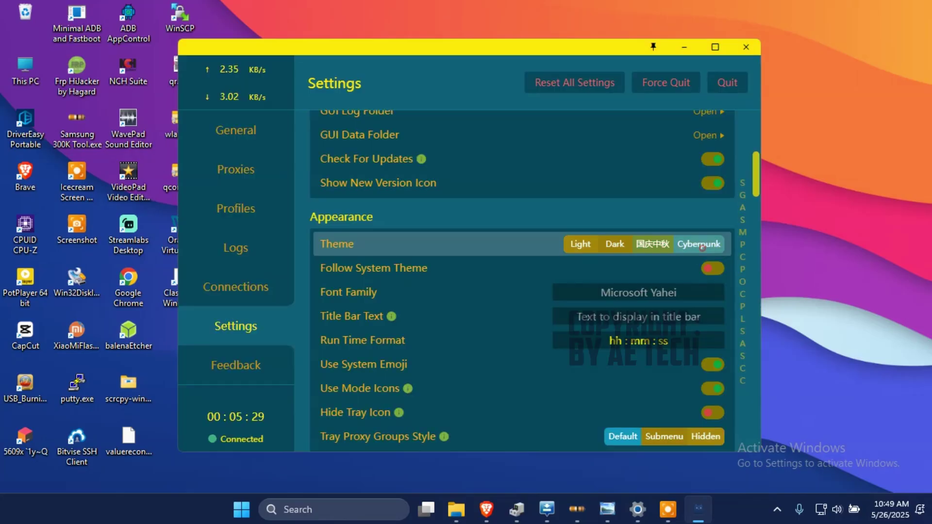
pyautogui.click(226, 130)
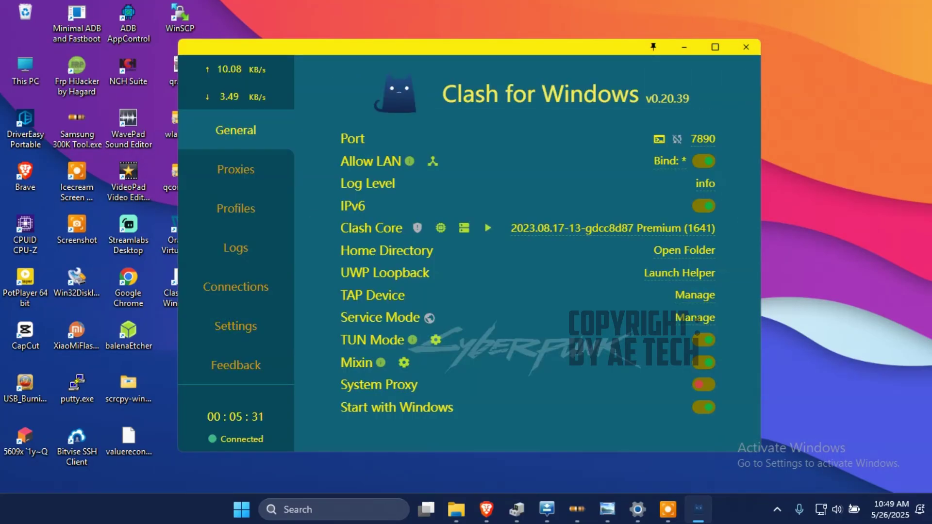
pyautogui.click(236, 169)
pyautogui.click(237, 199)
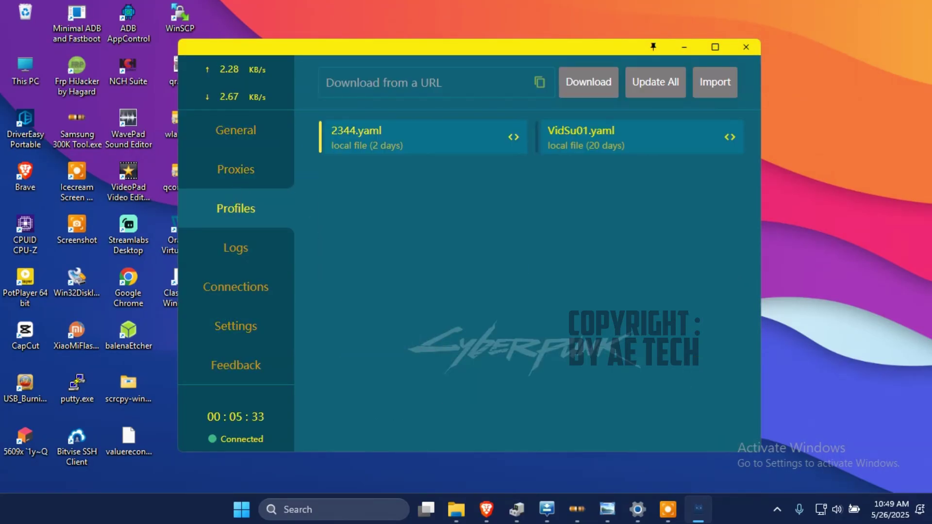
pyautogui.click(235, 248)
pyautogui.click(235, 286)
pyautogui.click(236, 323)
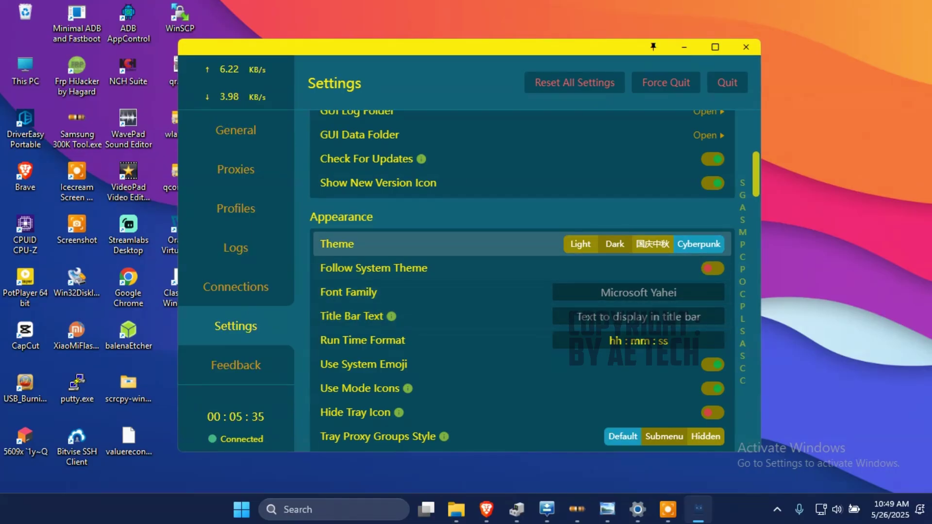
# Set the theme back to Dark and turn off the Transparent option under Enhanced Tray.
pyautogui.click(620, 243)
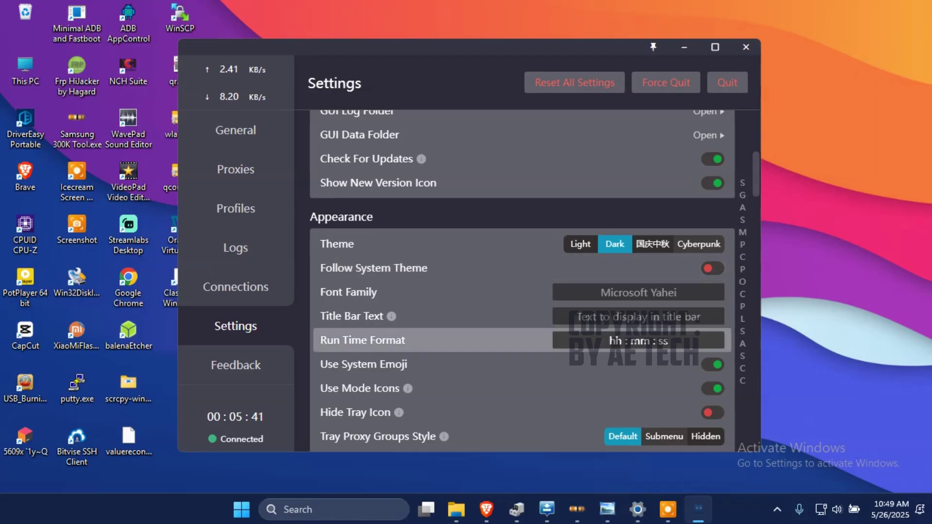
pyautogui.scroll(-3, 519, 330)
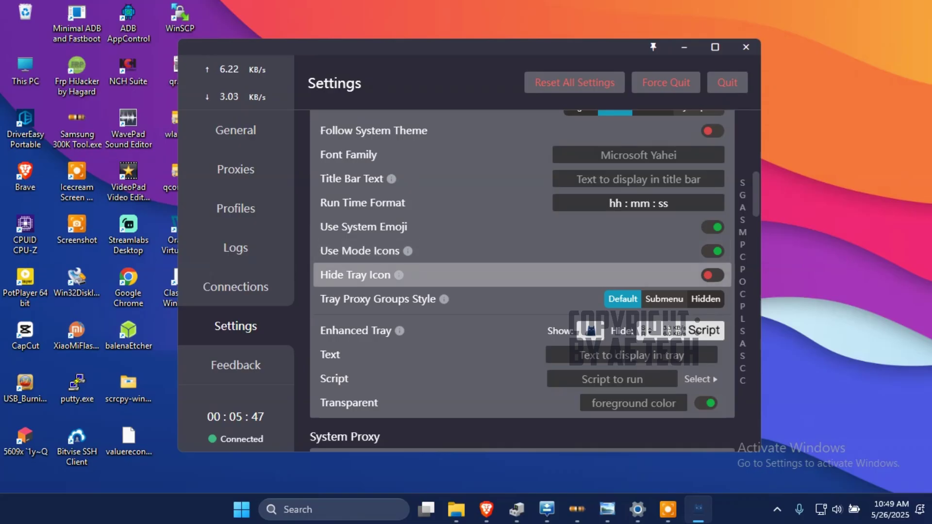
pyautogui.scroll(-2, 521, 333)
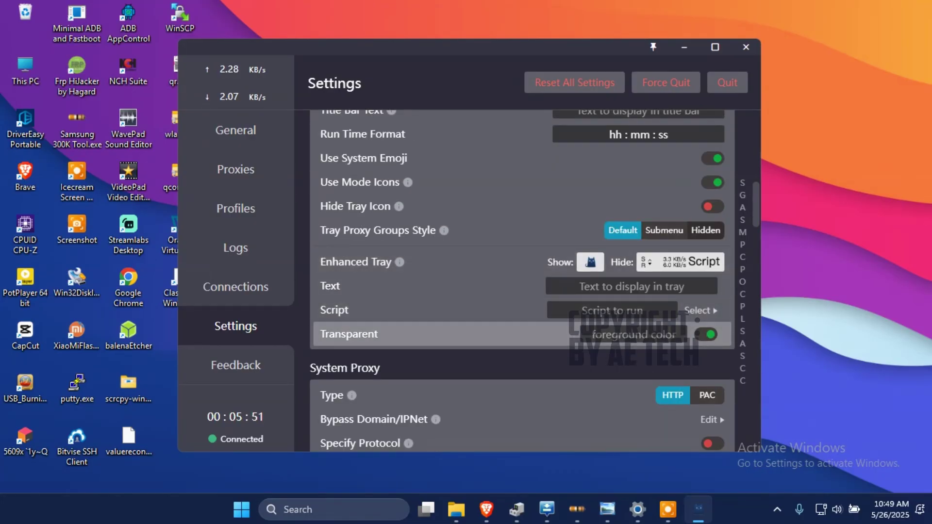
pyautogui.click(706, 334)
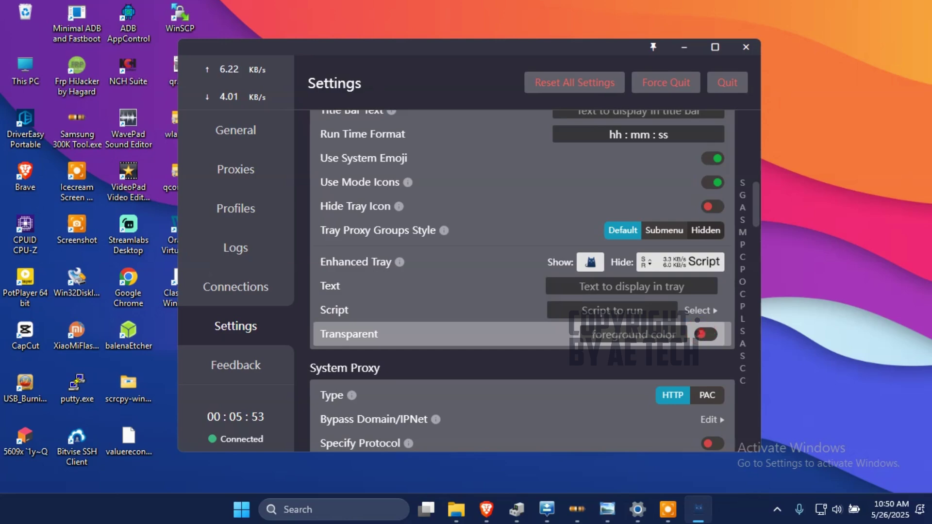
# Review the system proxy's Bypass Domain/IPNet list and close it without changing anything.
pyautogui.scroll(-2, 522, 311)
pyautogui.scroll(-2, 521, 328)
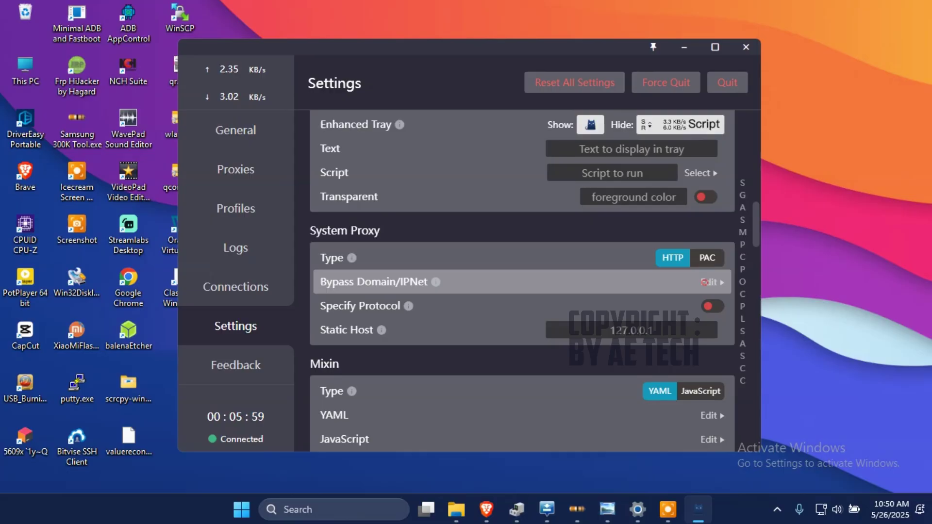
pyautogui.click(703, 282)
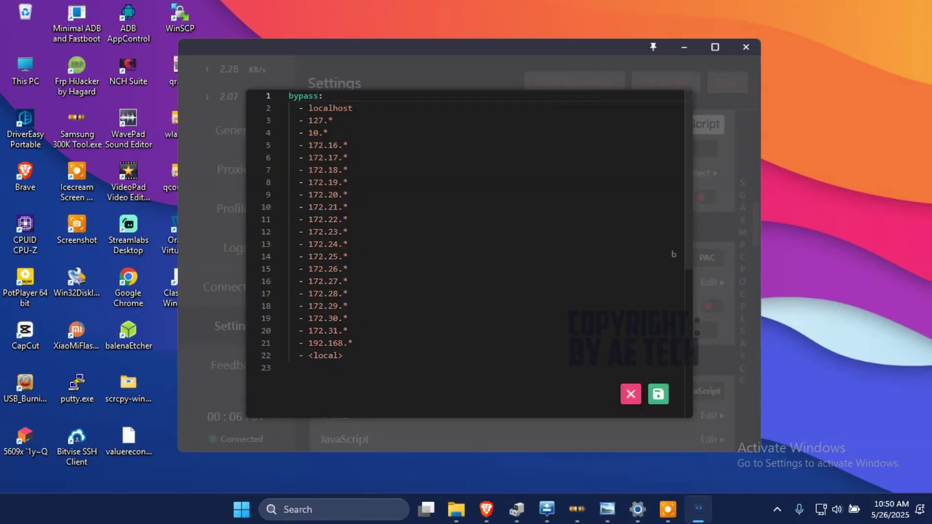
pyautogui.click(630, 393)
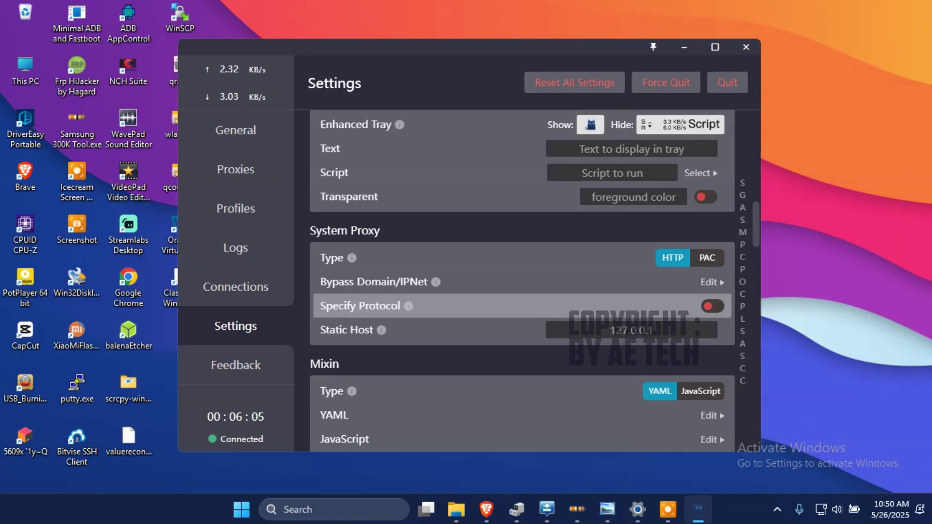
# Look through the Mixin, Proxies, Connections and Providers settings.
pyautogui.scroll(-3, 521, 254)
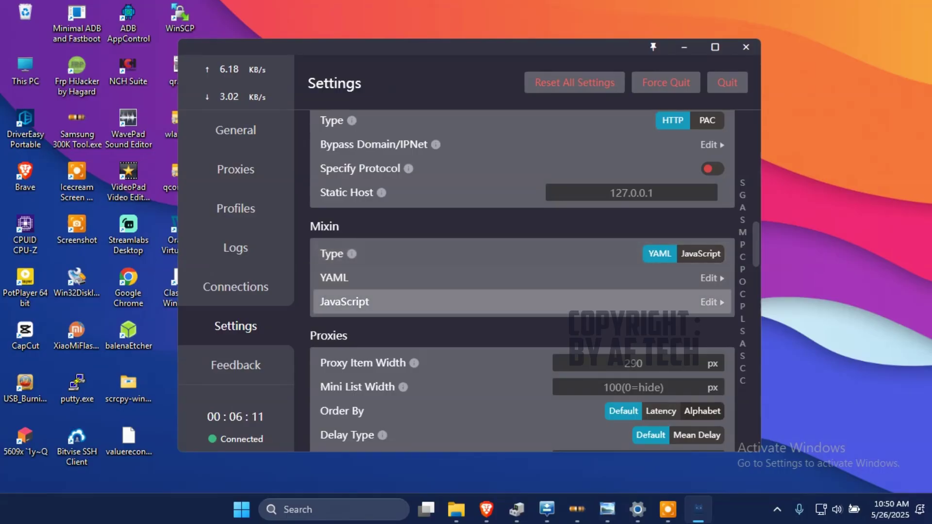
pyautogui.scroll(-2, 522, 302)
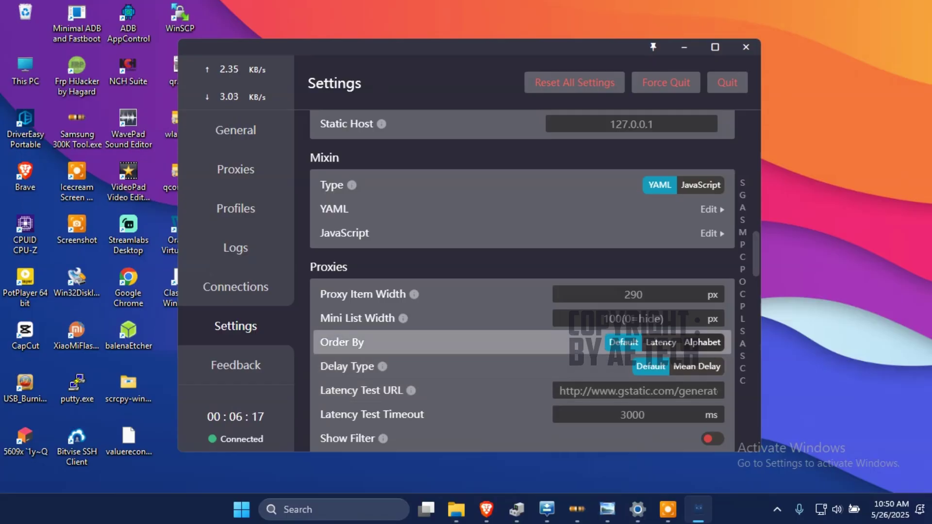
pyautogui.scroll(-2, 522, 349)
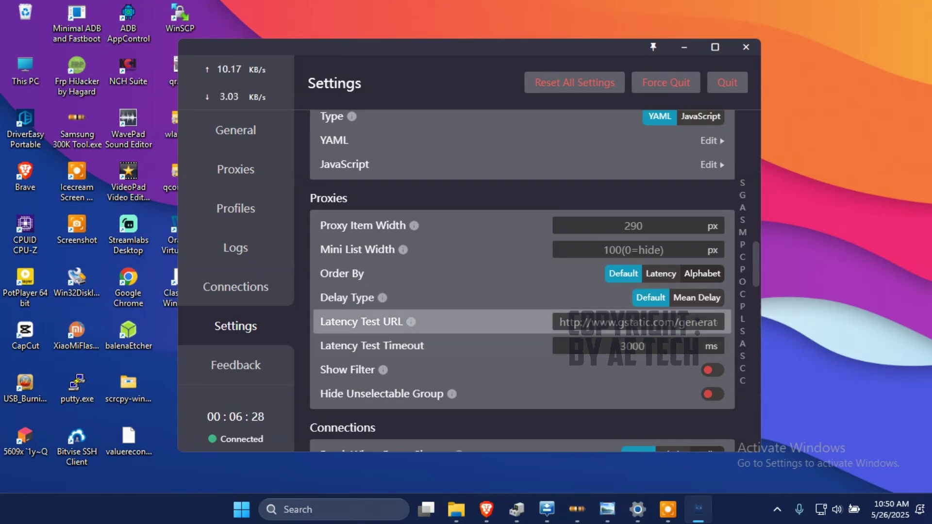
pyautogui.scroll(-3, 521, 369)
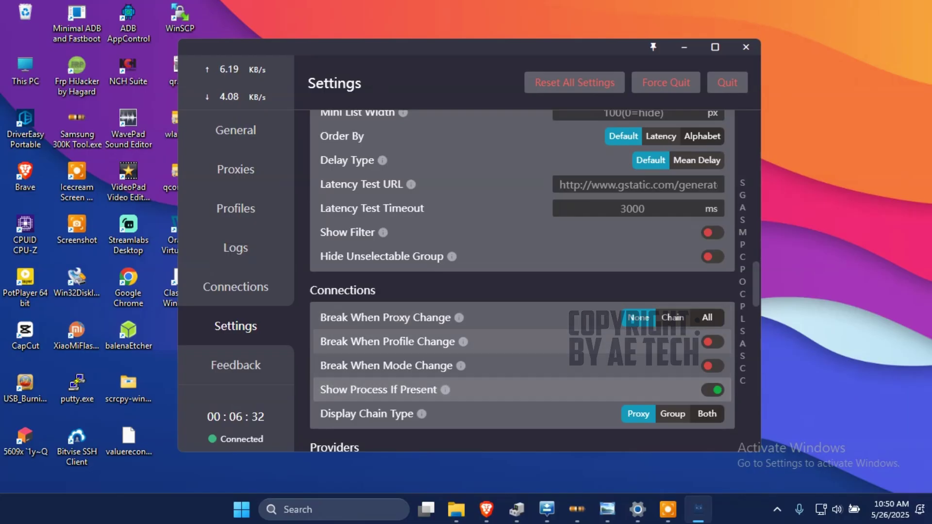
pyautogui.scroll(-3, 522, 318)
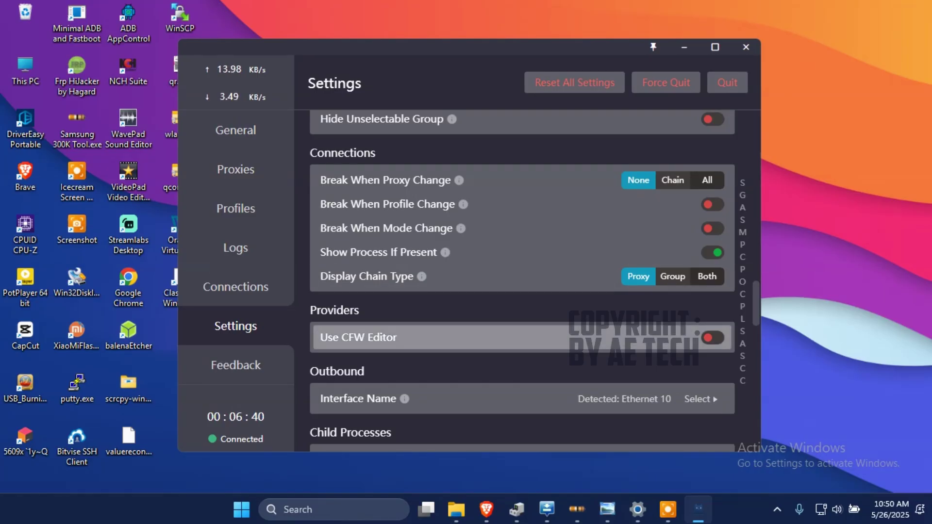
# Check the choices for the outbound interface and the child processes configuration, closing both without changes.
pyautogui.scroll(-1, 522, 335)
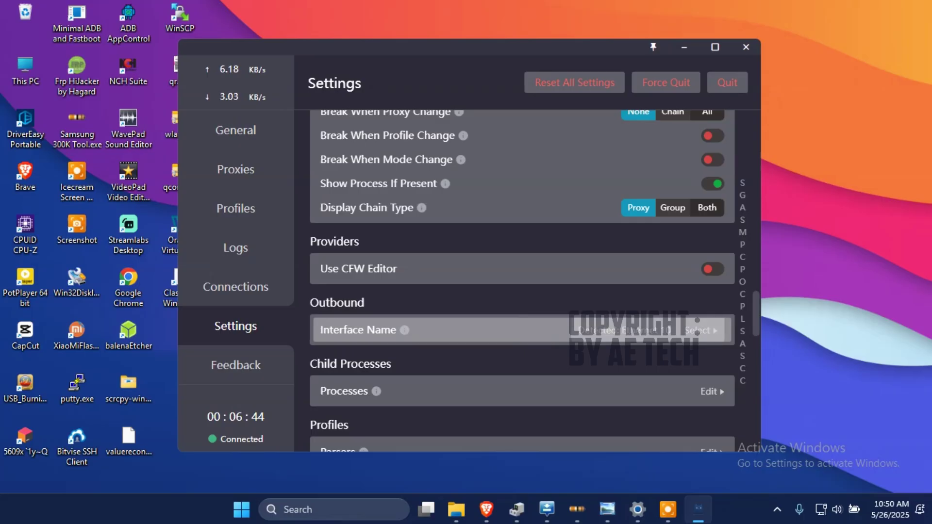
pyautogui.click(522, 330)
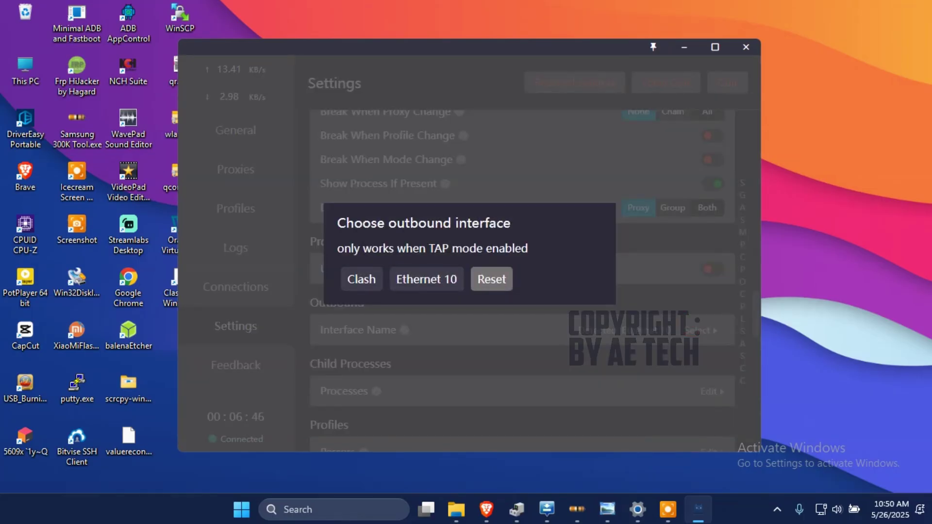
pyautogui.press('Escape')
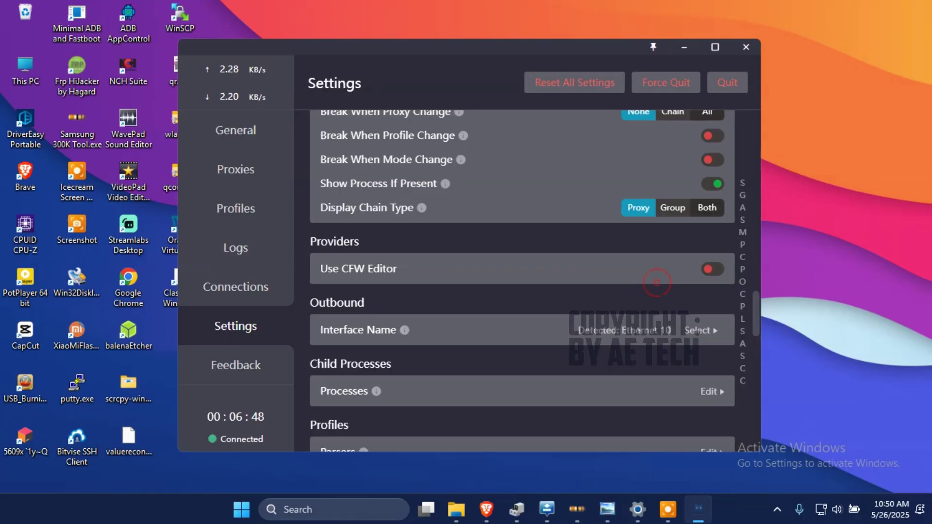
pyautogui.scroll(-3, 521, 369)
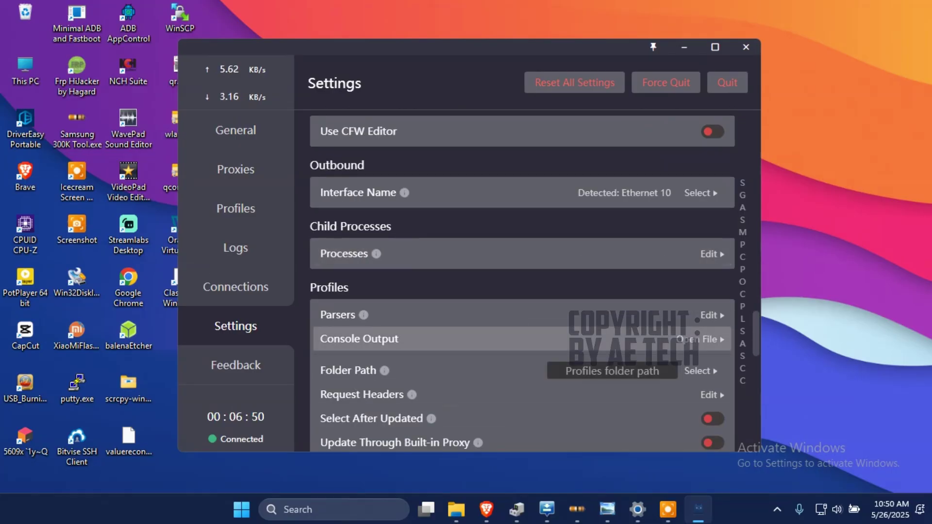
pyautogui.click(709, 254)
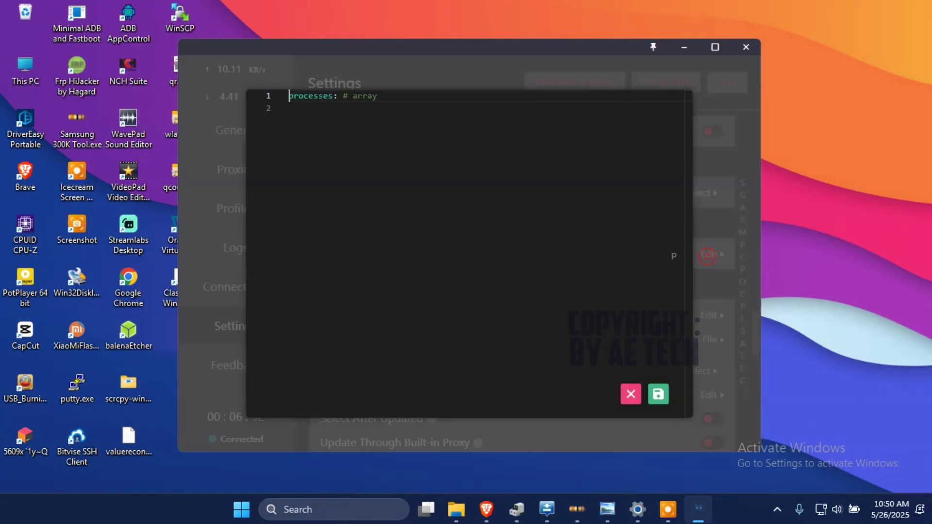
pyautogui.click(630, 394)
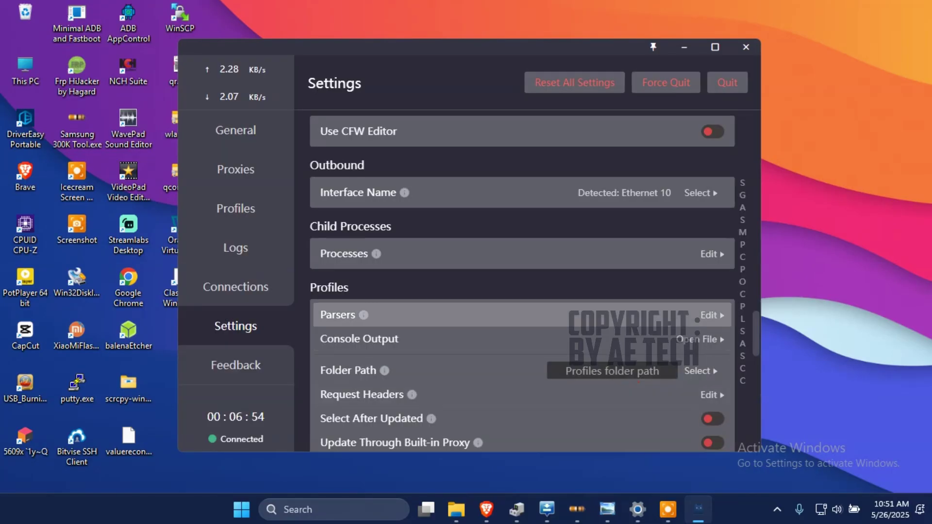
# Look through the remaining settings from Profiles to Cache, and jump back to the Connections section.
pyautogui.scroll(-6, 521, 418)
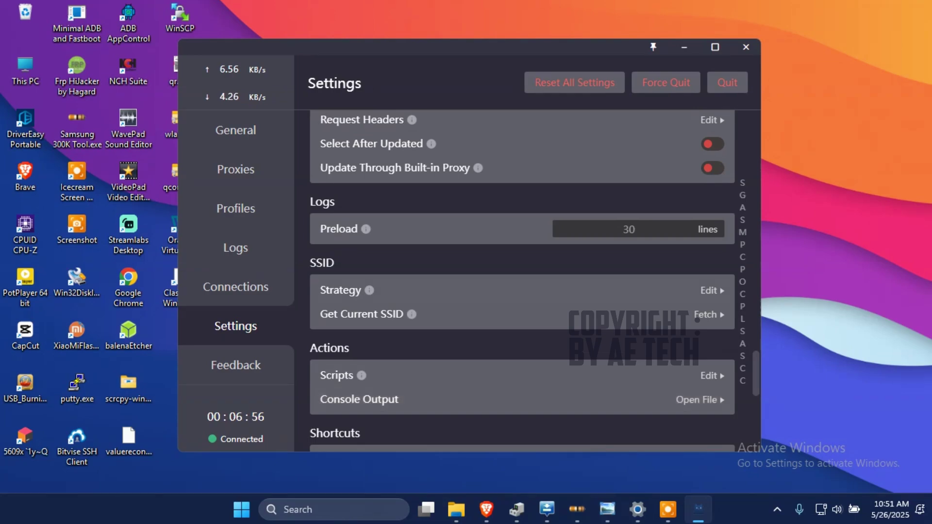
pyautogui.scroll(-8, 522, 291)
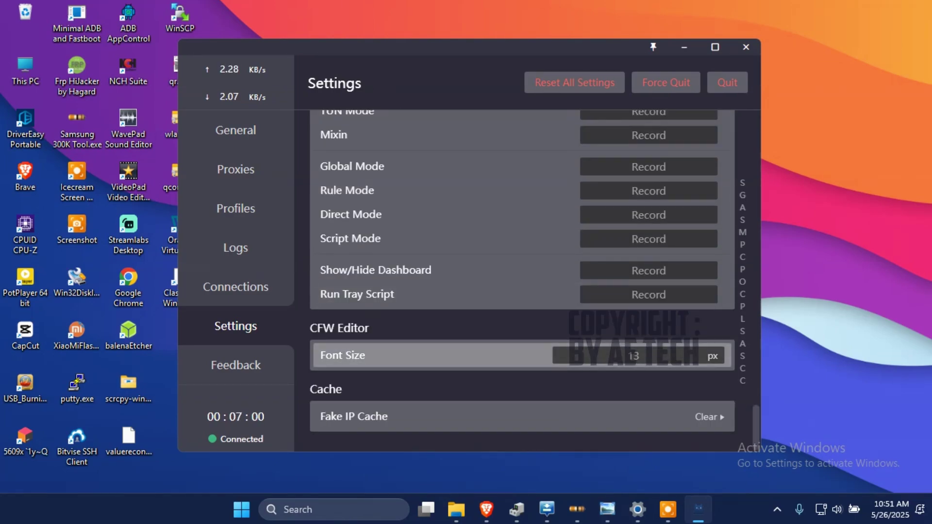
pyautogui.click(742, 256)
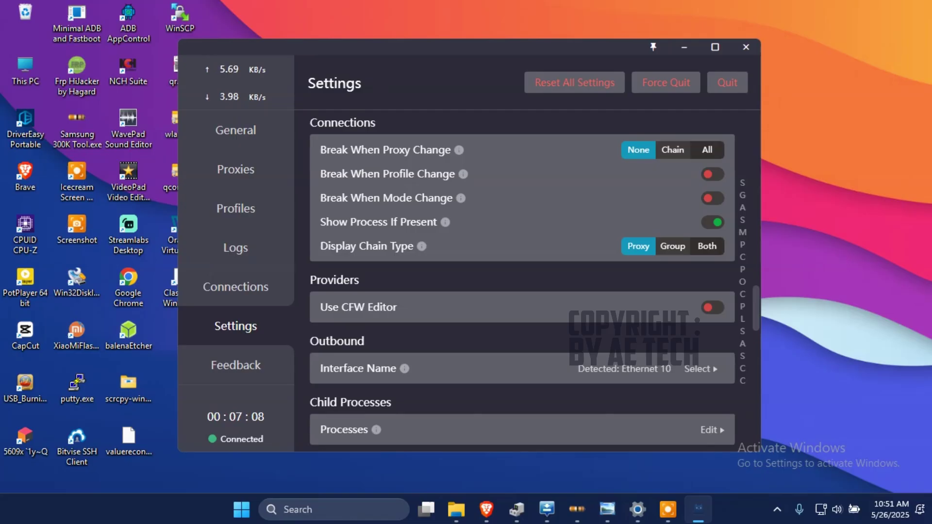
# Return to the General page, minimize the application, and close the logs folder window.
pyautogui.click(236, 130)
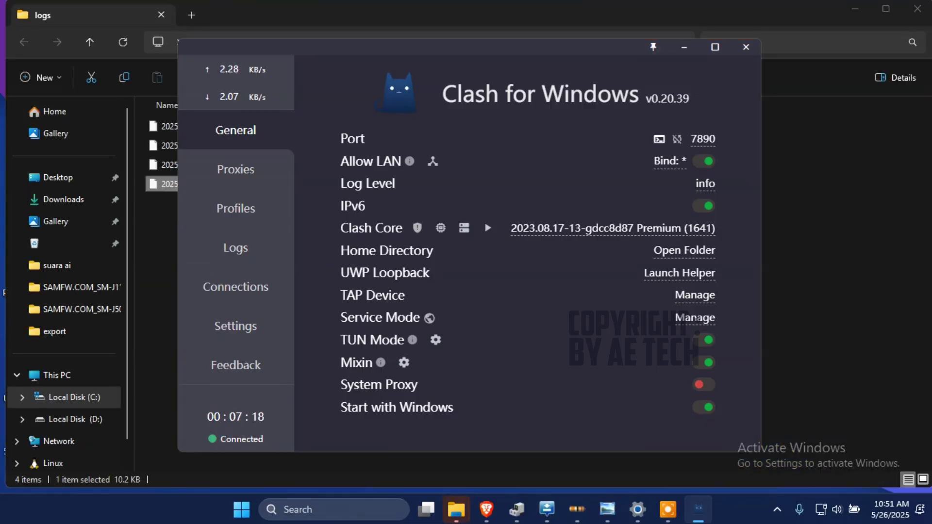
pyautogui.click(683, 47)
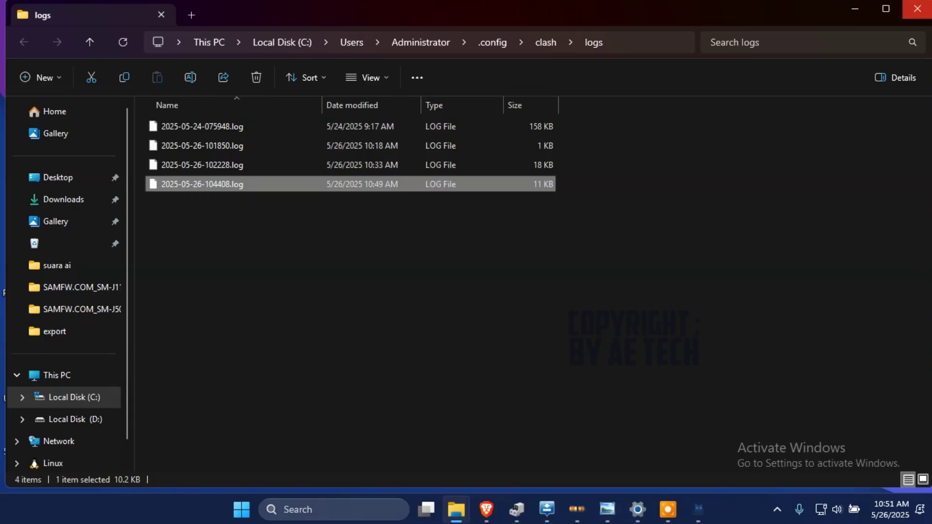
pyautogui.click(916, 10)
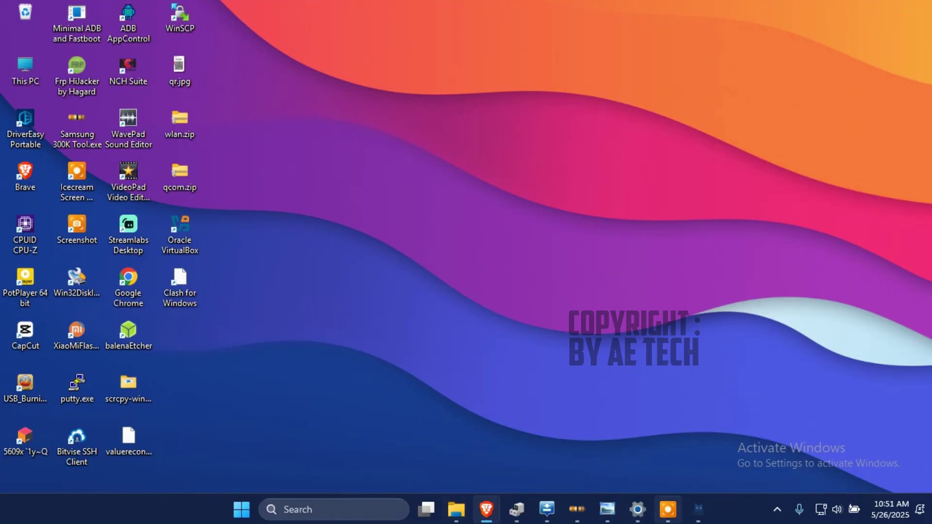
# Restore the Clash for Windows window, review the options in its system tray icon's menu, and bring up the dashboard from there.
pyautogui.click(701, 508)
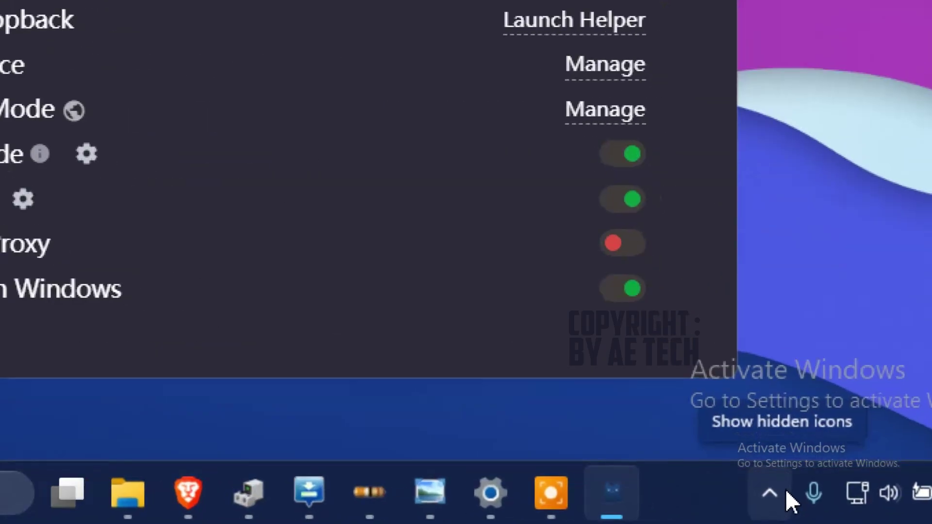
pyautogui.click(786, 491)
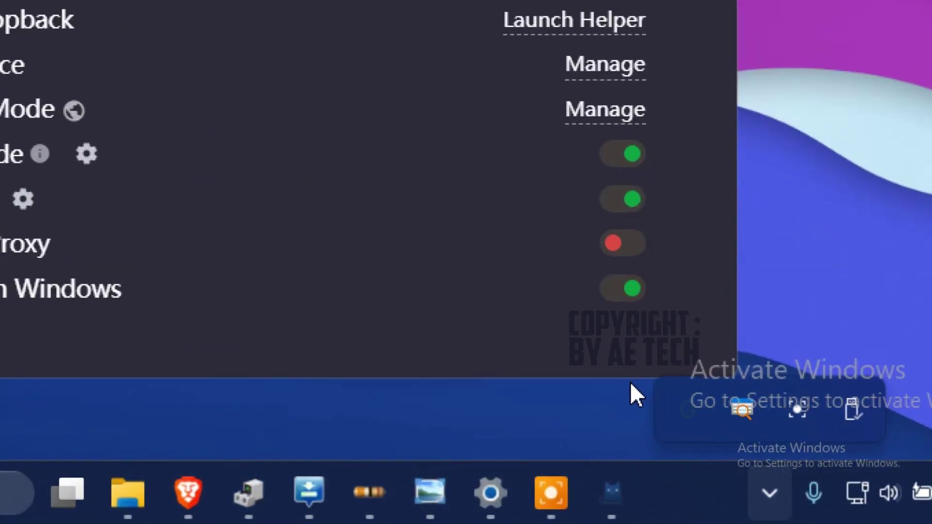
pyautogui.rightClick(695, 412)
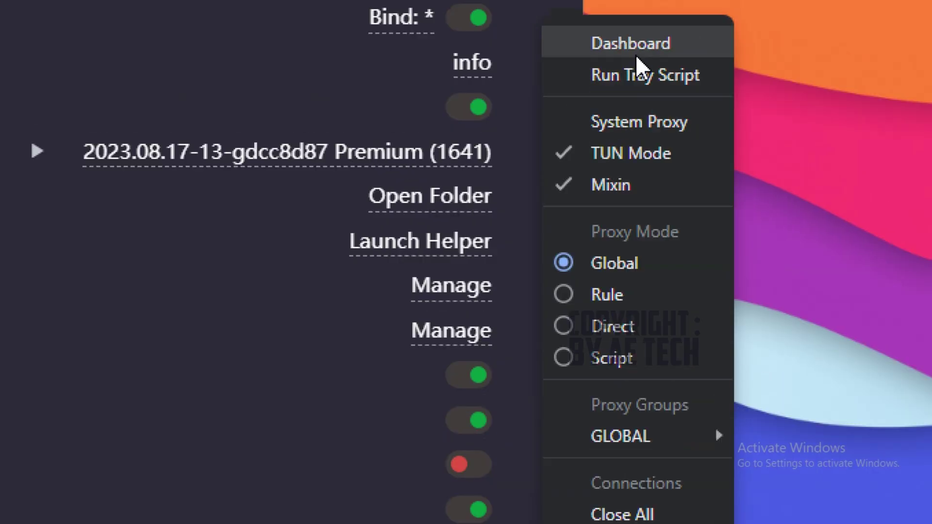
pyautogui.click(628, 77)
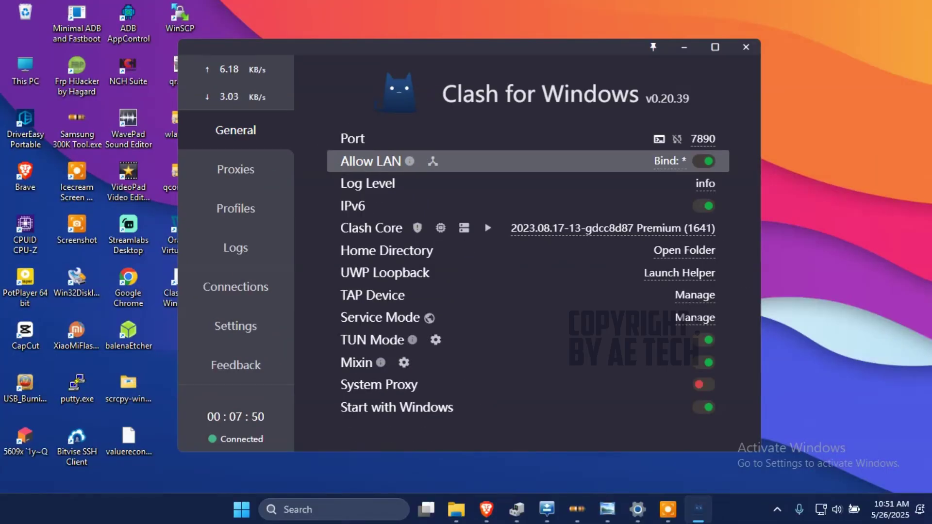
# Bring up the dashboard from the Clash for Windows tray icon's menu, and run the tray script from the same menu.
pyautogui.click(776, 509)
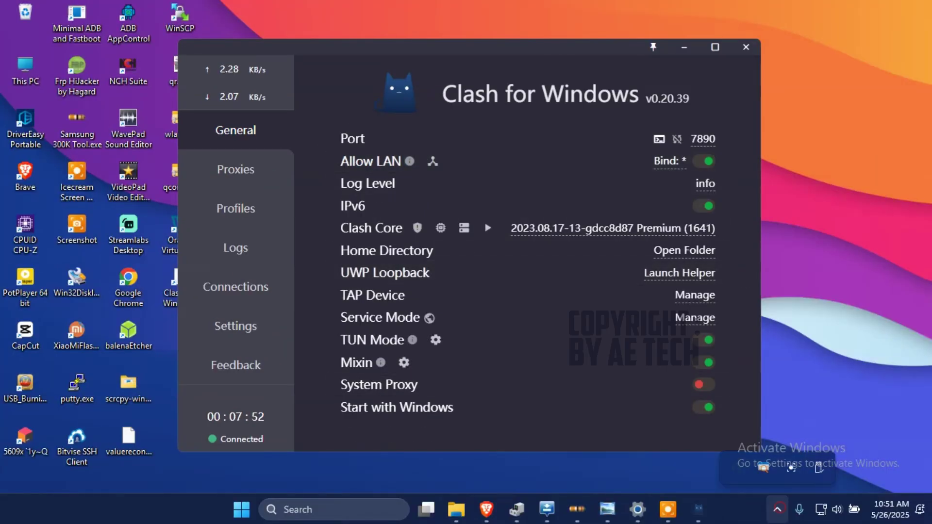
pyautogui.rightClick(763, 467)
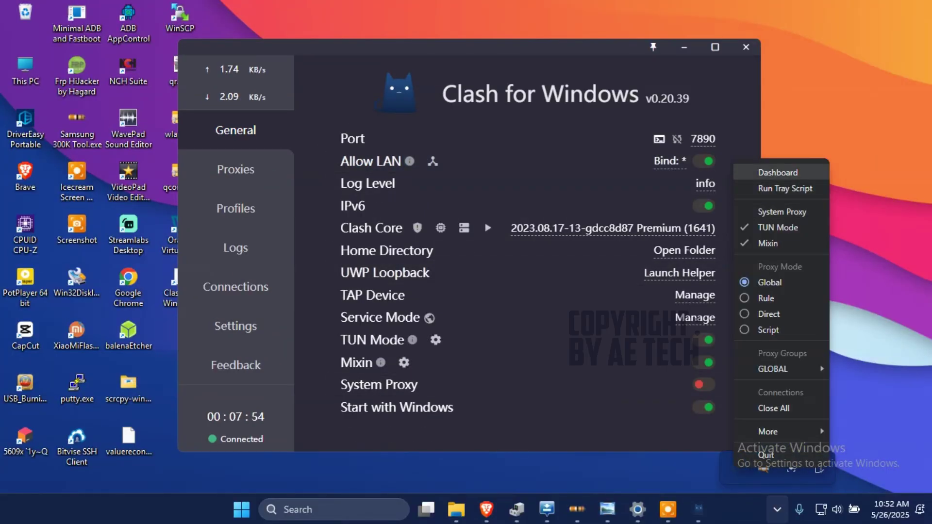
pyautogui.click(770, 172)
pyautogui.click(777, 509)
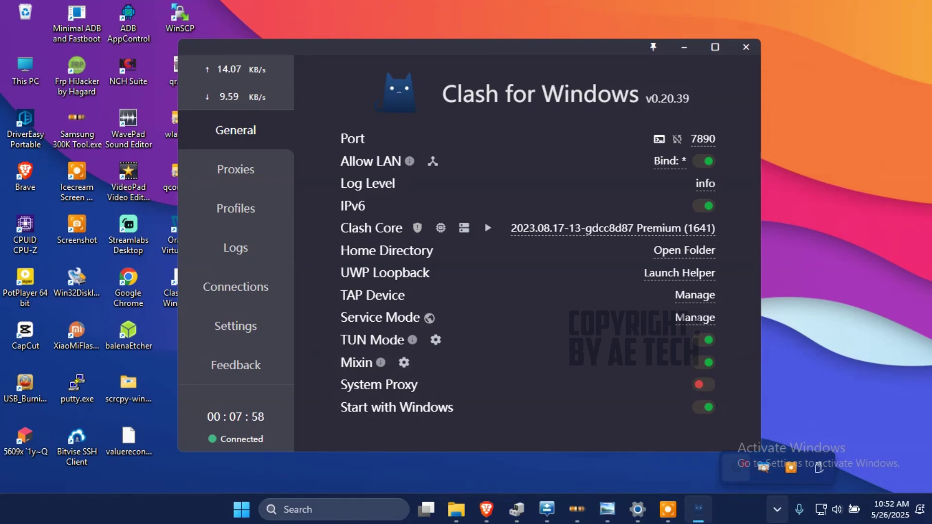
pyautogui.rightClick(763, 468)
pyautogui.click(791, 185)
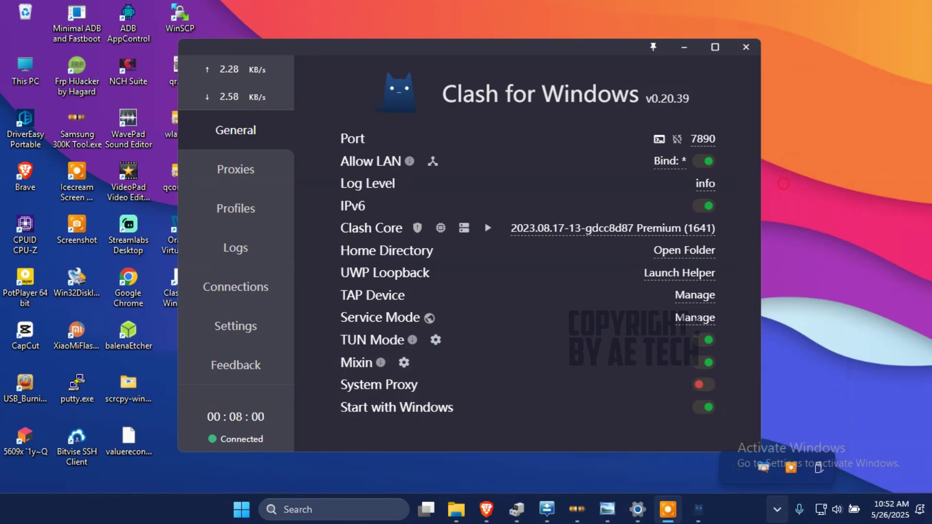
# Check the Proxies page and try the sidebar's Reorder option, stopping the sorting with the pages in their existing order.
pyautogui.click(235, 169)
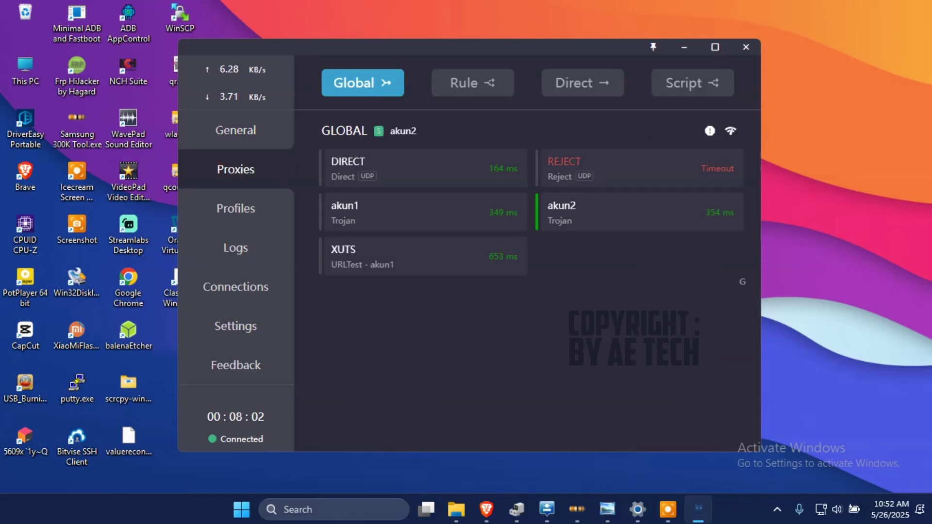
pyautogui.click(238, 114)
pyautogui.click(239, 73)
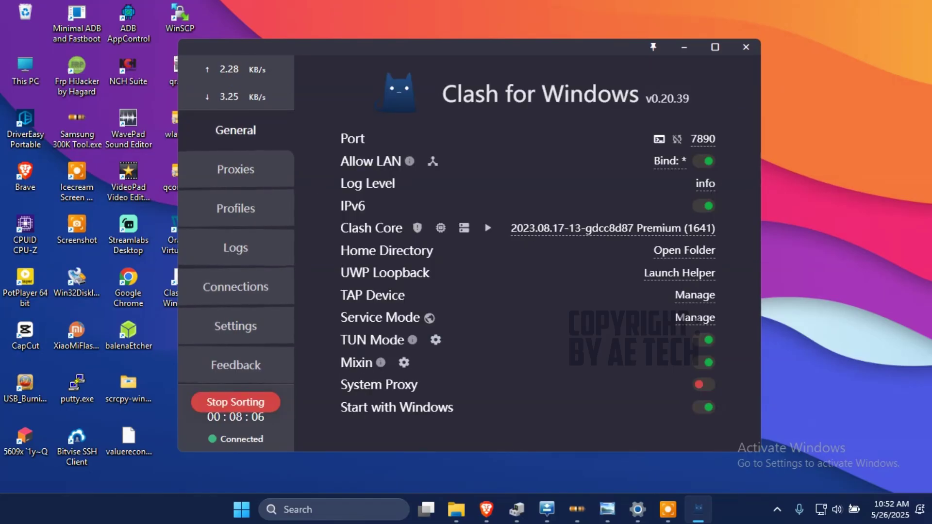
pyautogui.click(238, 402)
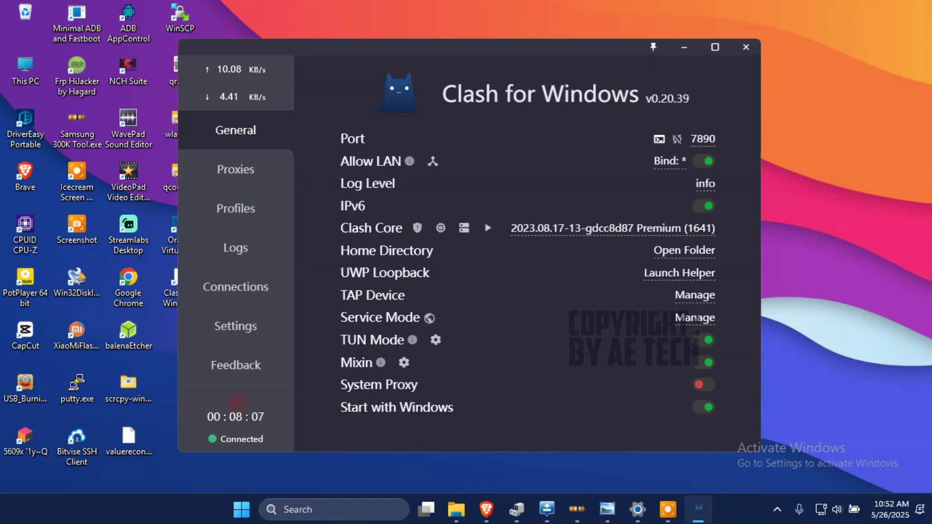
pyautogui.rightClick(224, 93)
pyautogui.click(265, 102)
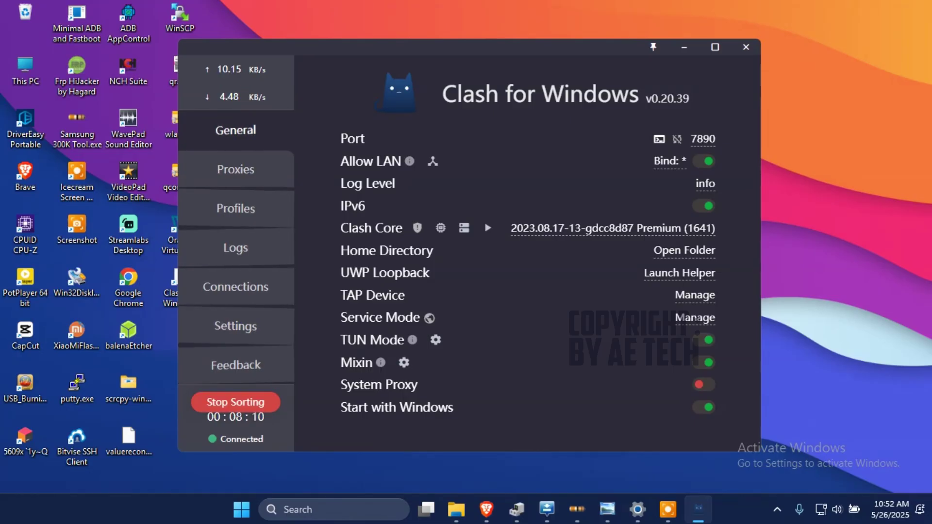
pyautogui.click(248, 399)
pyautogui.rightClick(231, 133)
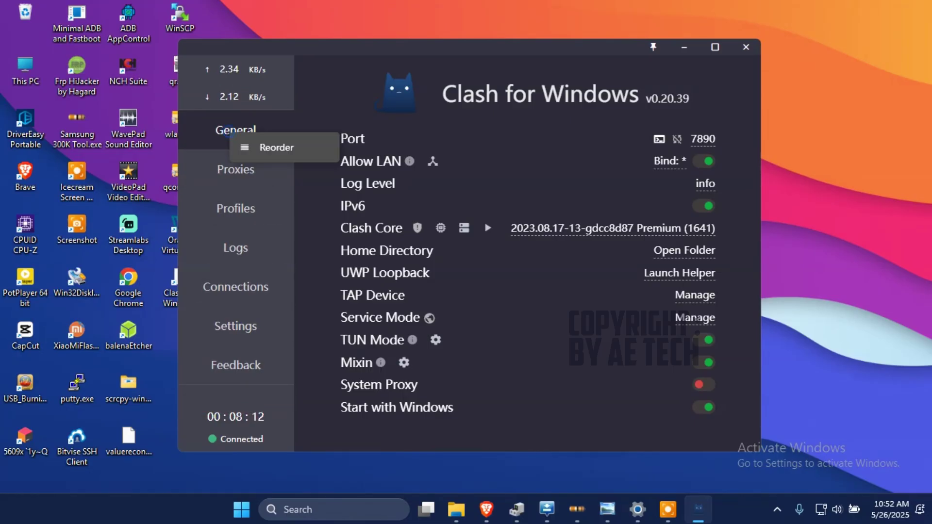
pyautogui.press('Escape')
pyautogui.rightClick(234, 185)
pyautogui.click(234, 226)
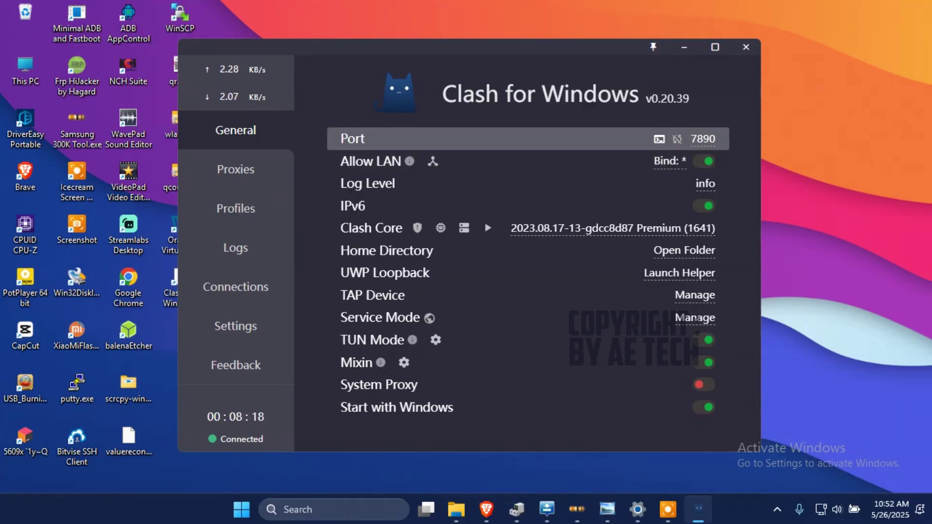
# Check the proxy terminal choices, the DNS Query dialog and the Clash Core configuration, closing each without changes.
pyautogui.click(658, 139)
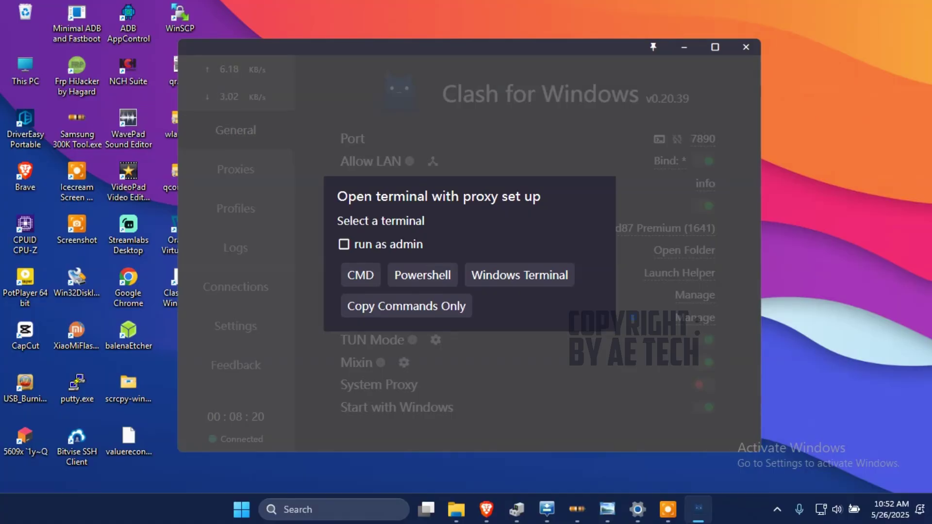
pyautogui.press('Escape')
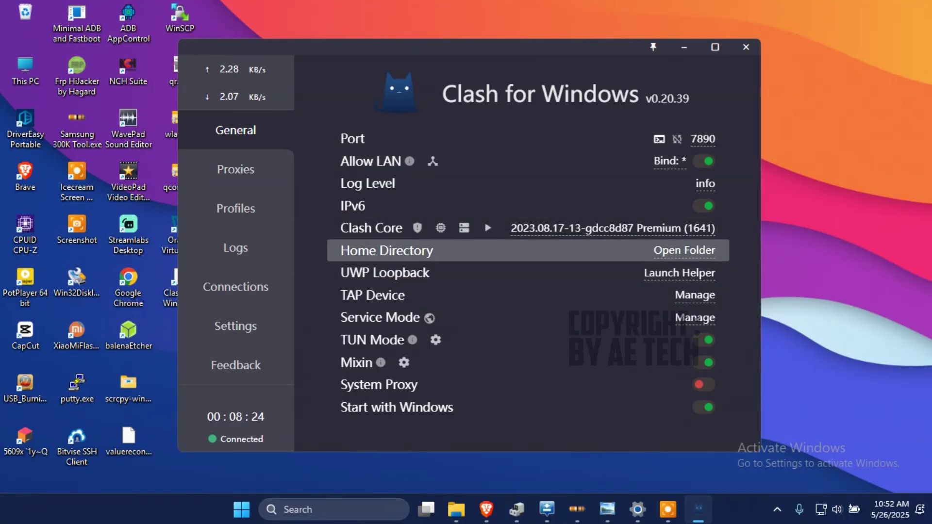
pyautogui.click(464, 228)
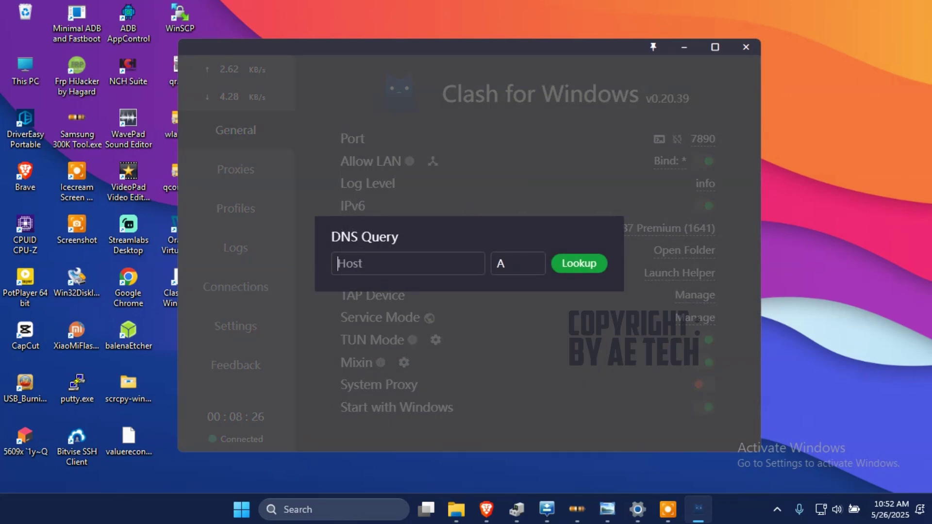
pyautogui.click(415, 297)
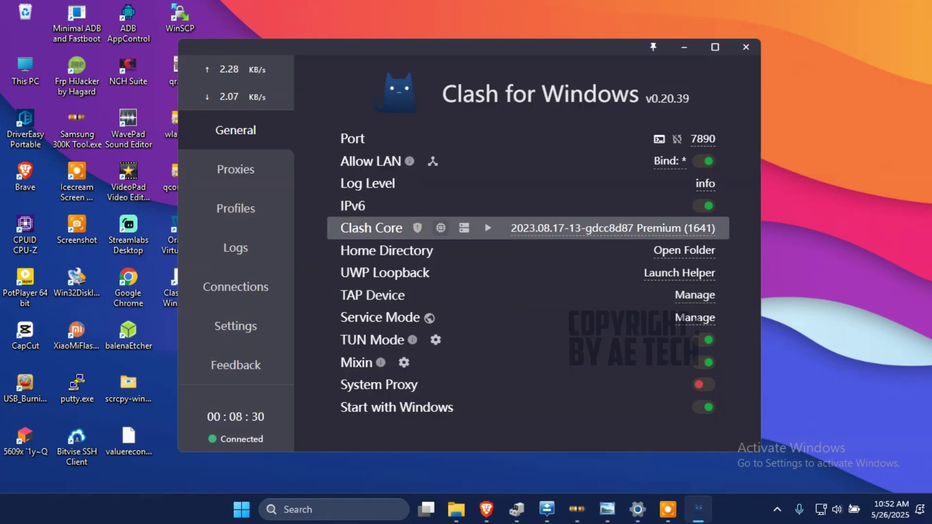
pyautogui.click(440, 228)
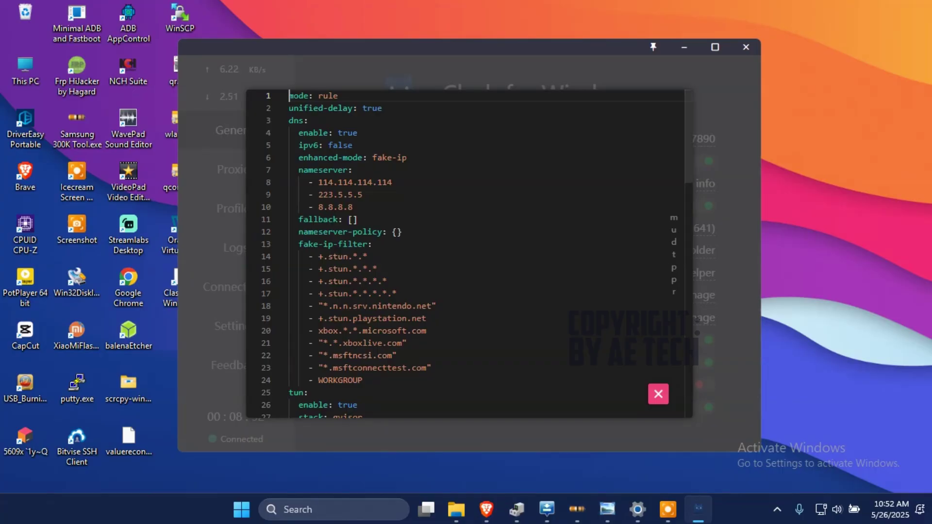
pyautogui.click(658, 394)
# View the IPv4 and IPv6 network interfaces and the Service Mode management options, closing both without changes.
pyautogui.click(395, 161)
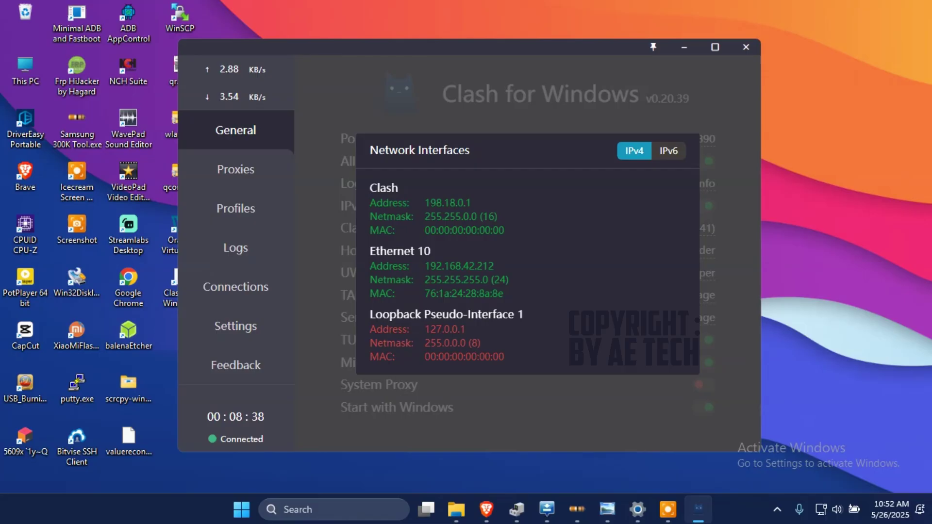
pyautogui.click(679, 151)
pyautogui.press('Escape')
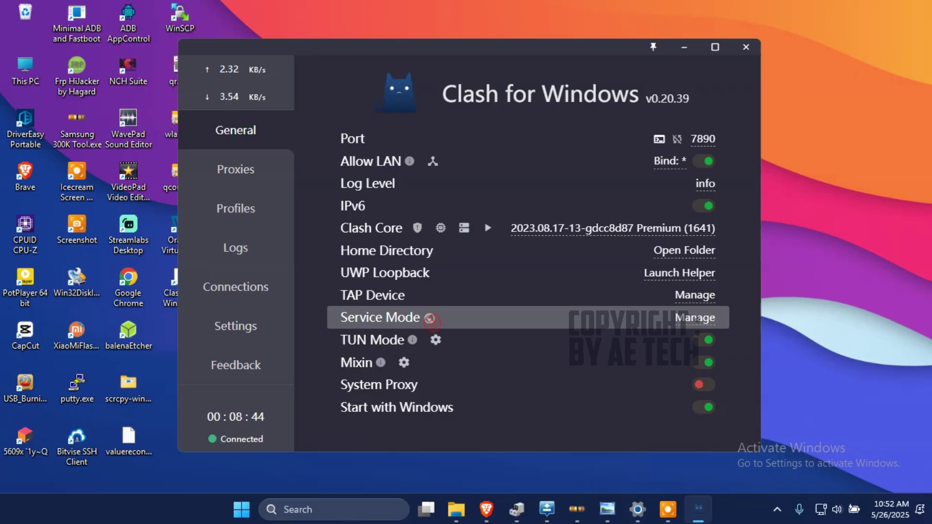
pyautogui.click(694, 318)
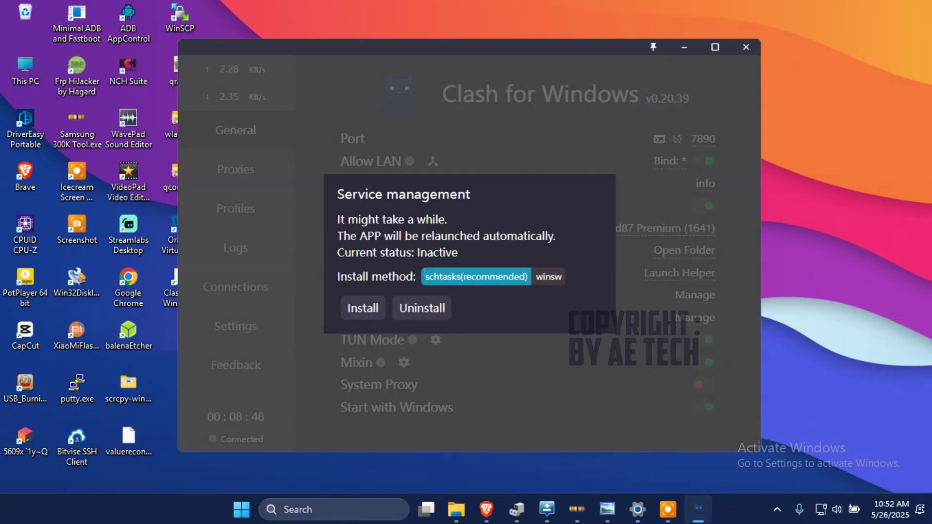
pyautogui.press('Escape')
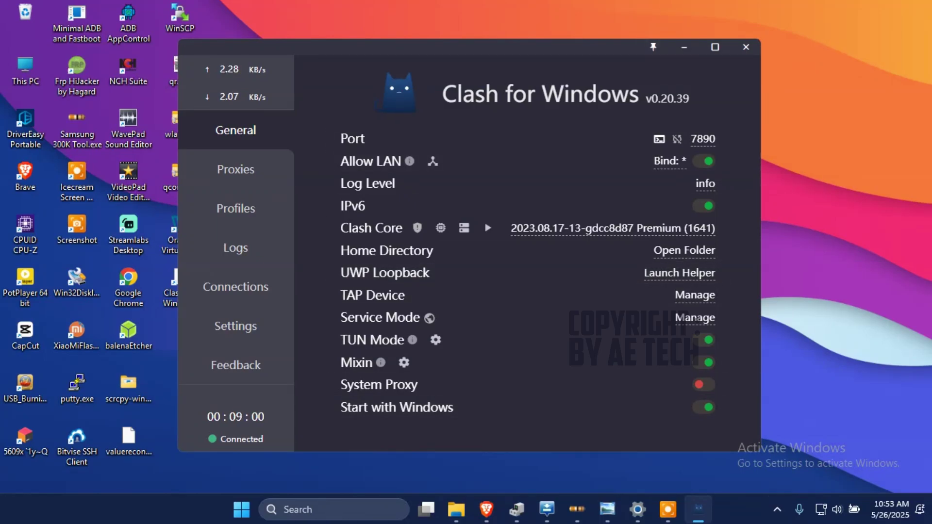
# Minimize Clash for Windows, switch to the SM-J111F Web Interface in the Brave browser, and reload it.
pyautogui.click(687, 50)
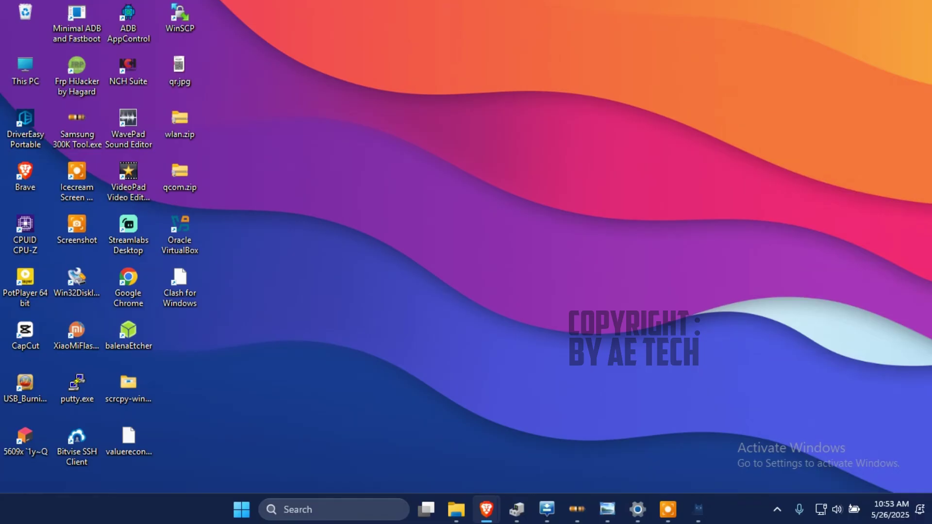
pyautogui.moveTo(486, 509)
pyautogui.click(537, 460)
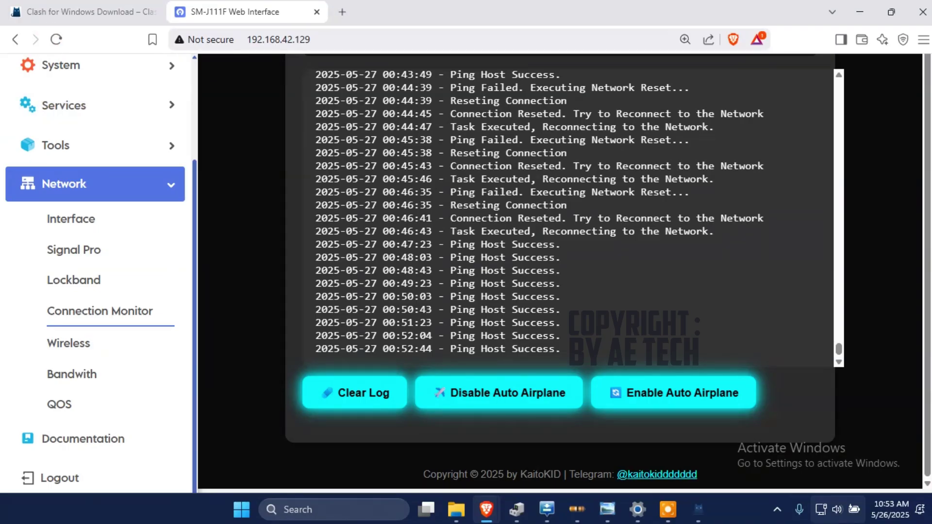
pyautogui.moveTo(698, 509)
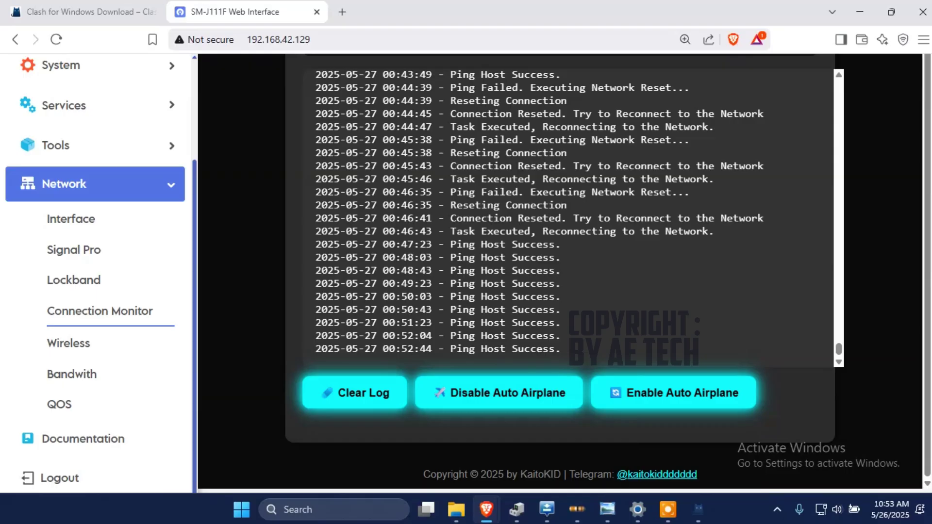
pyautogui.click(56, 39)
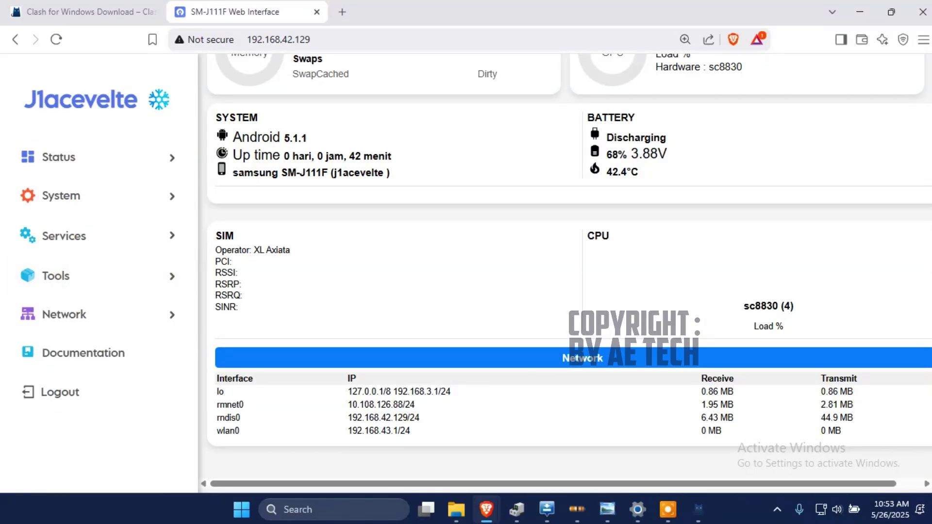
# Open the bookmarked Google page in a new browser tab.
pyautogui.click(342, 11)
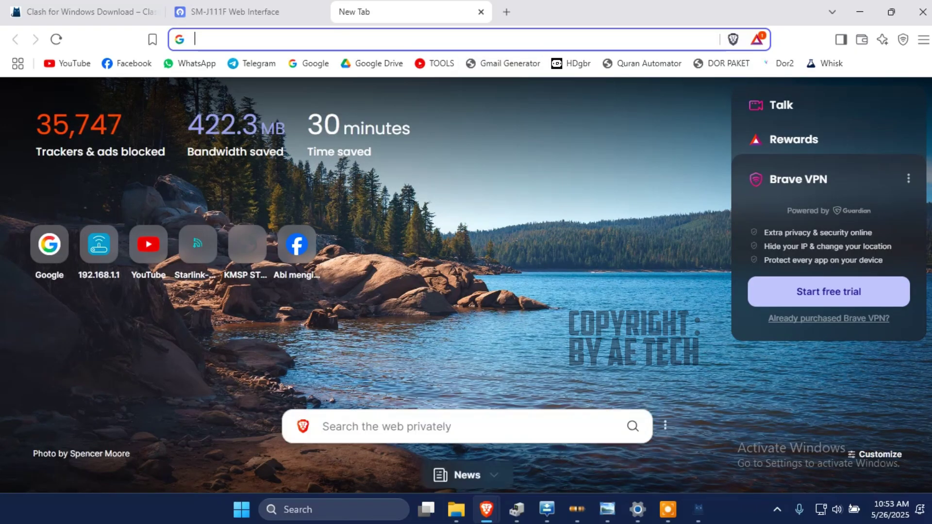
pyautogui.click(309, 63)
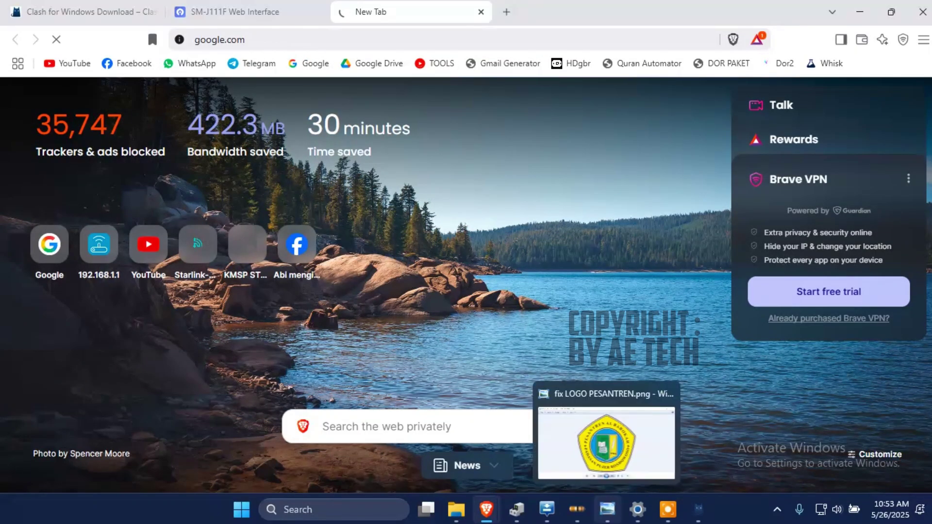
pyautogui.click(637, 510)
pyautogui.click(331, 124)
pyautogui.click(486, 509)
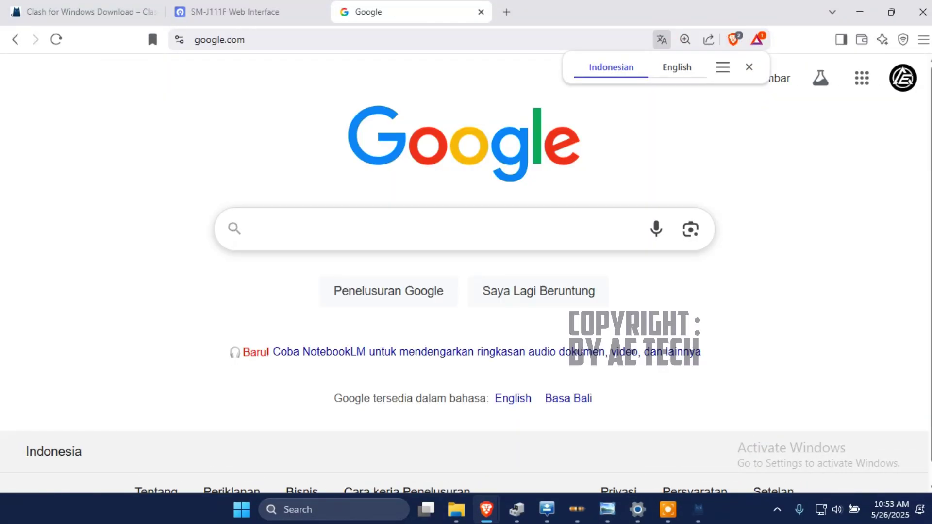
# Search Google for "speedtest", run its built-in internet speed test, and close the results.
pyautogui.write('speedtest')
pyautogui.press('Return')
pyautogui.click(466, 426)
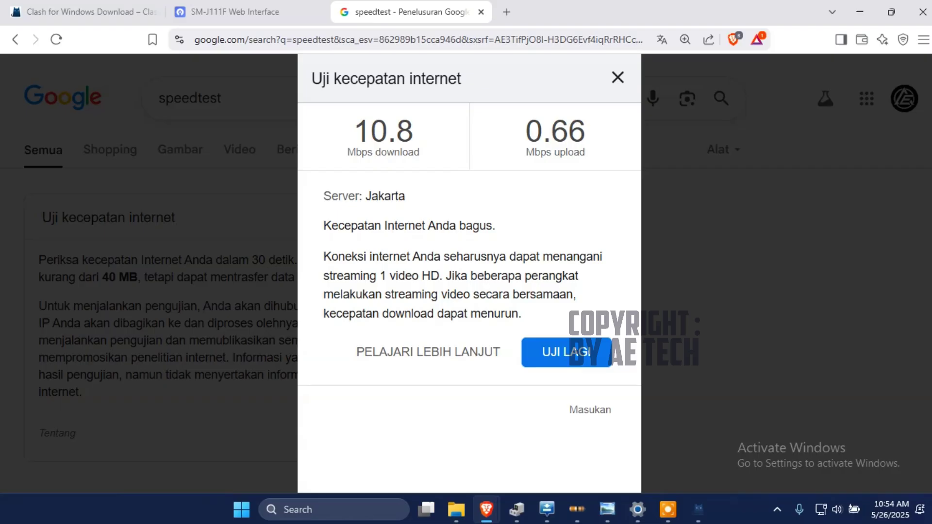
pyautogui.click(618, 78)
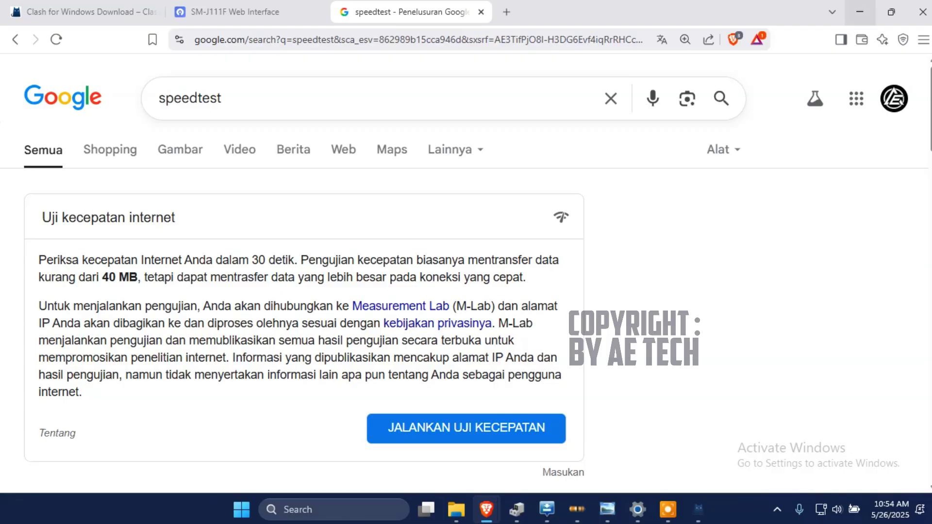
# Launch scrcpy.exe from the scrcpy-win64-v3.1 folder and dismiss the mirrored phone's charging warning.
pyautogui.click(456, 509)
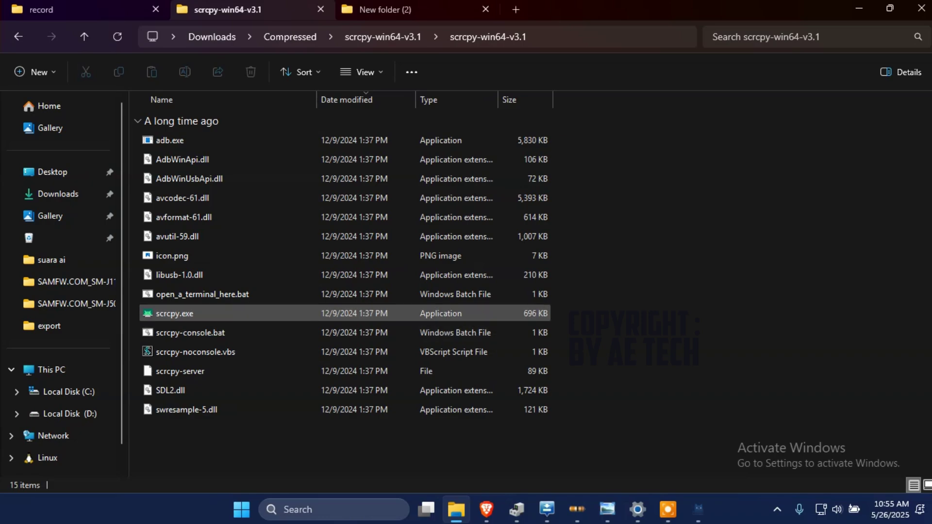
pyautogui.doubleClick(173, 314)
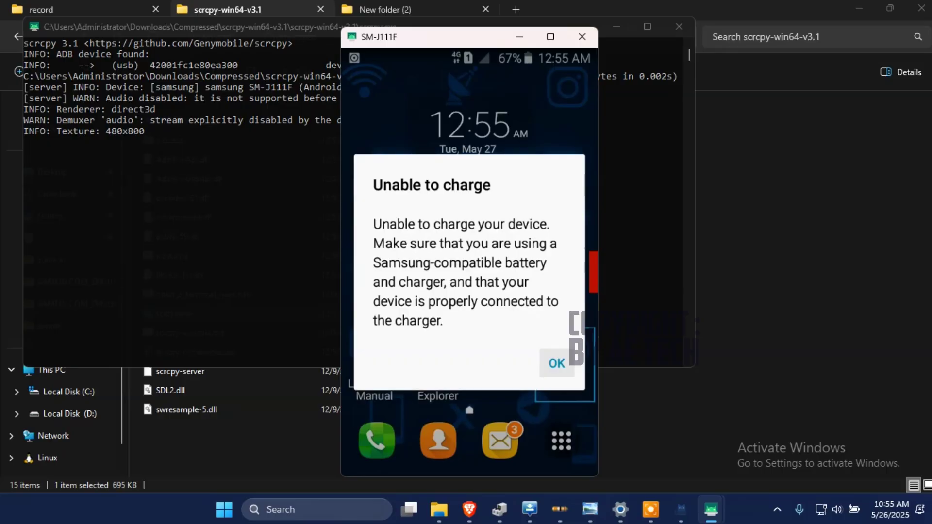
pyautogui.click(557, 363)
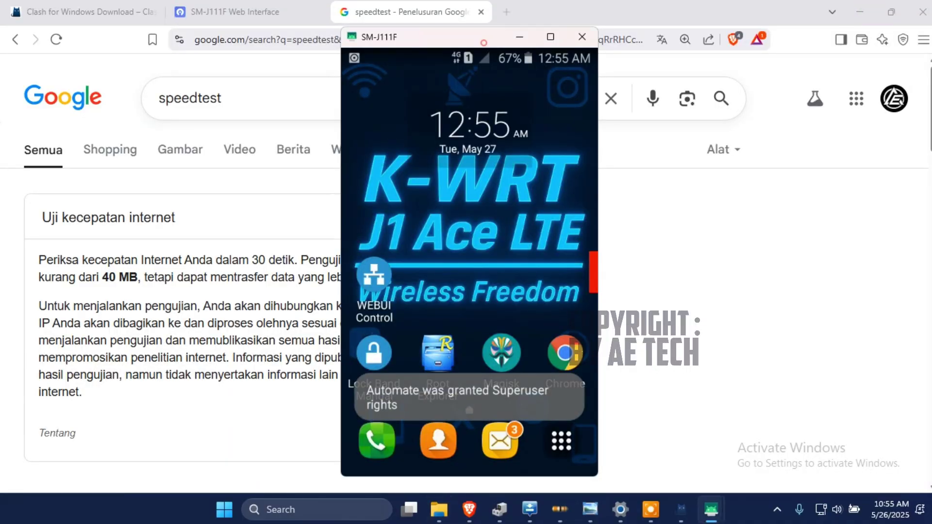
# Restore Clash for Windows and place the SM-J111F phone mirror window in front, beside its page contents.
pyautogui.moveTo(483, 43); pyautogui.dragTo(776, 42)
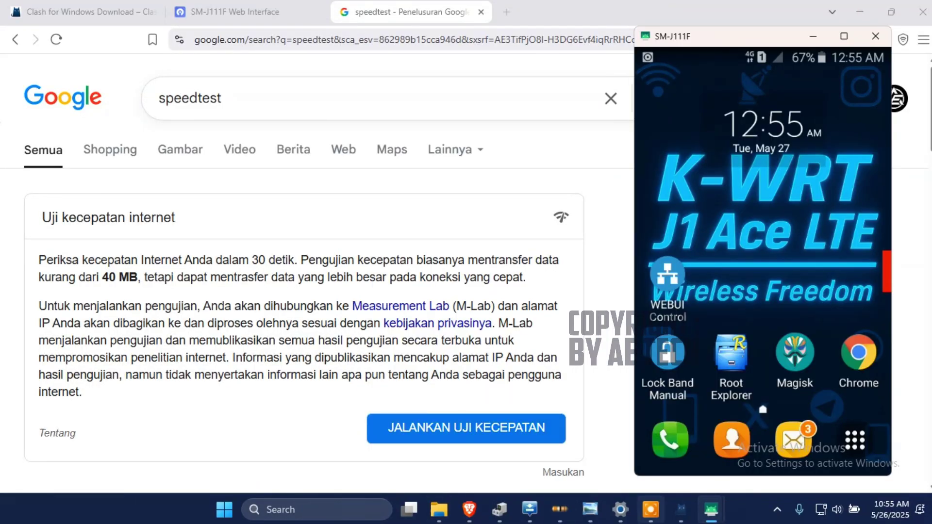
pyautogui.click(681, 509)
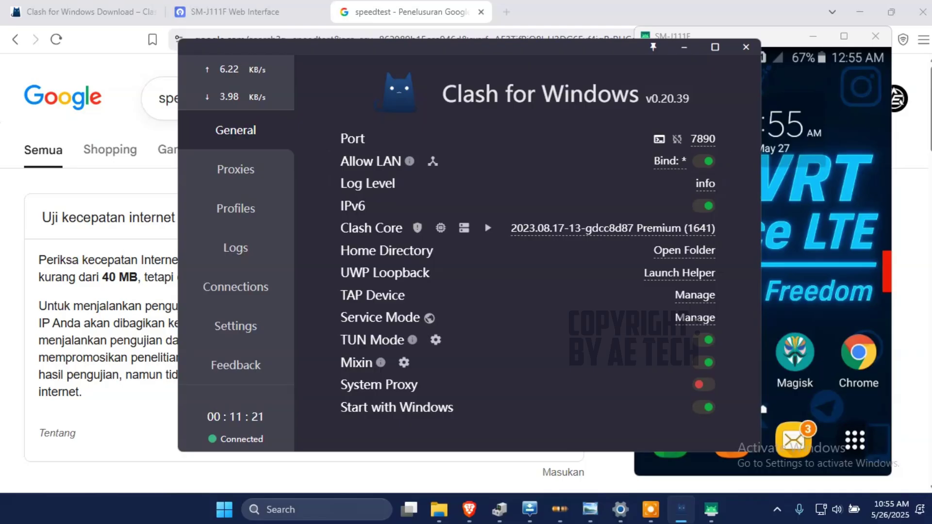
pyautogui.hotkey('alt', 'Tab')
pyautogui.moveTo(777, 36); pyautogui.dragTo(811, 23)
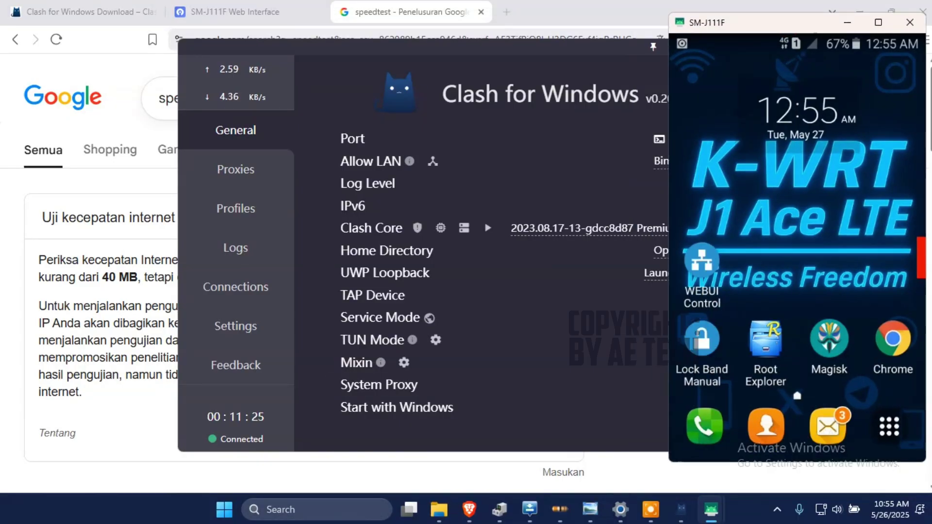
# Search Windows for "speed" and launch the Speedtest app.
pyautogui.press('super+s')
pyautogui.write('speed')
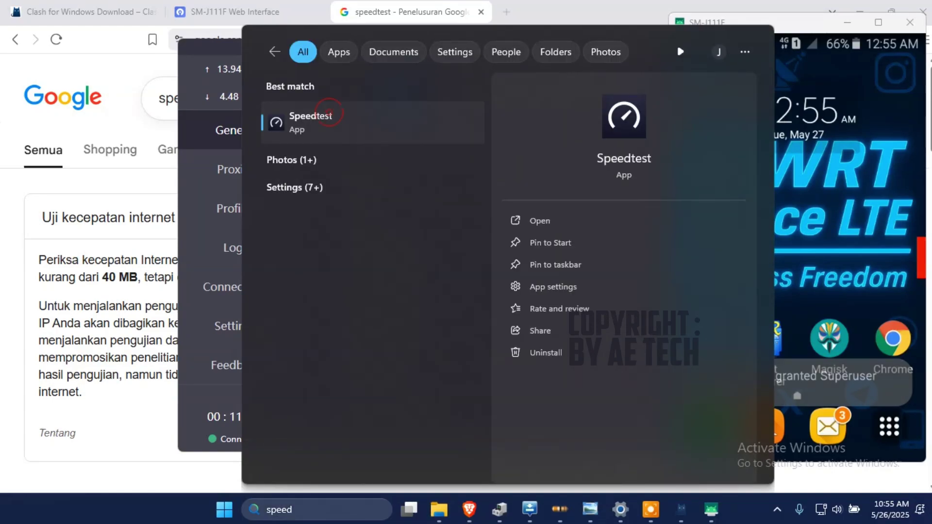
pyautogui.press('Return')
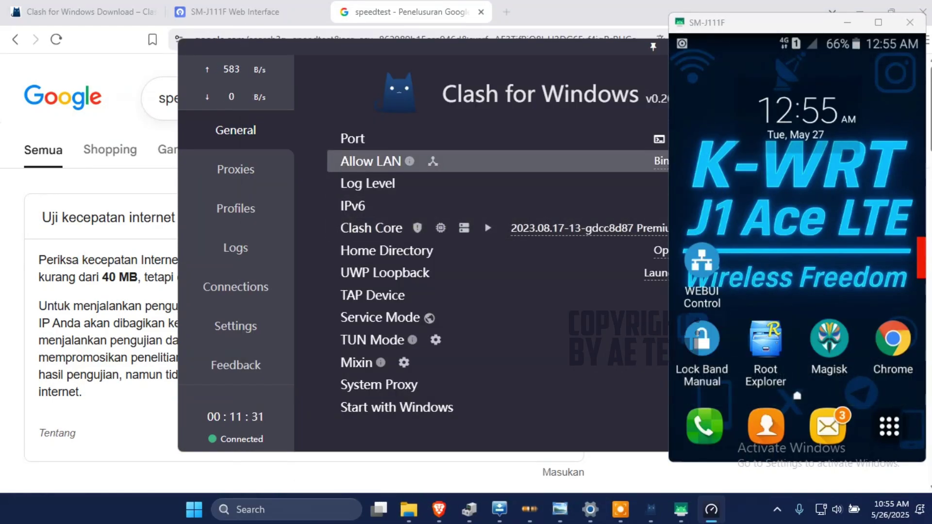